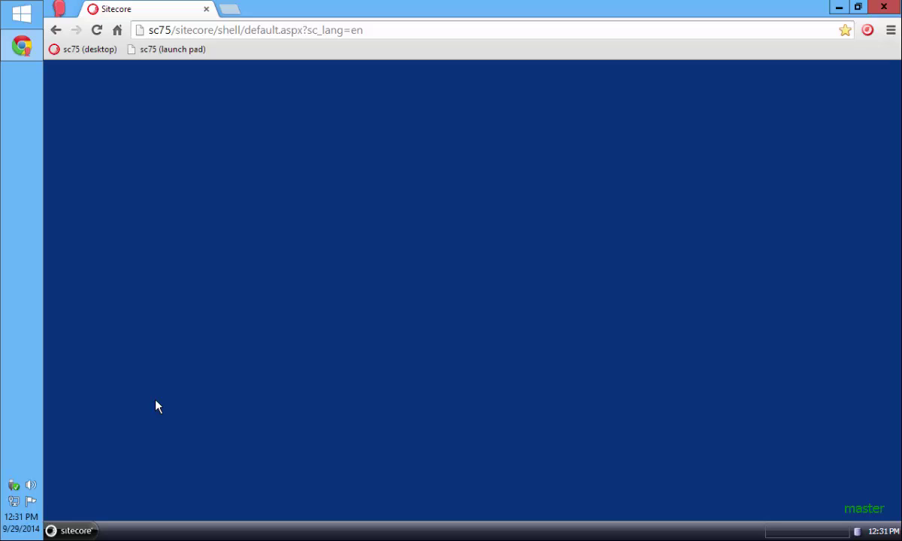
- Install the Contact Utilities-1.0.zip package with the Installation Wizard, finishing with a restart of the Sitecore client
left_click(75, 532)
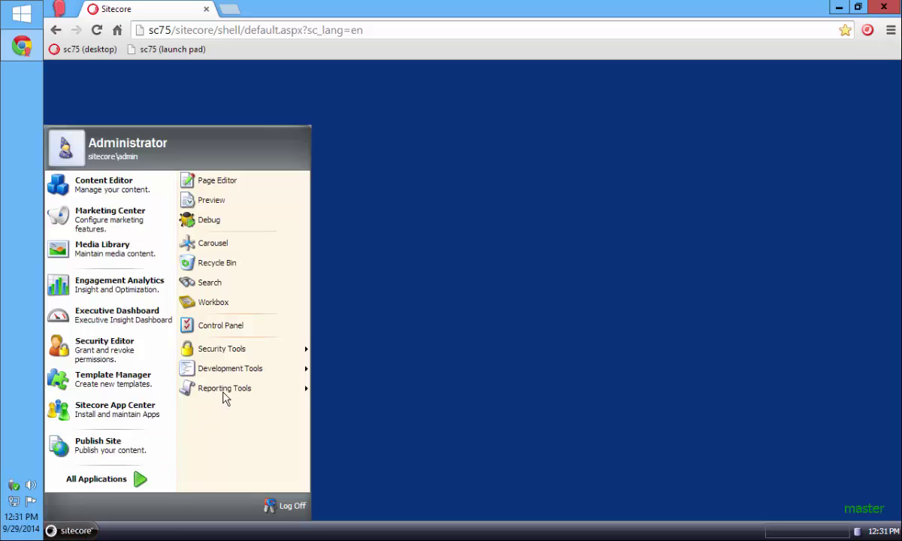
mouse_move(235, 372)
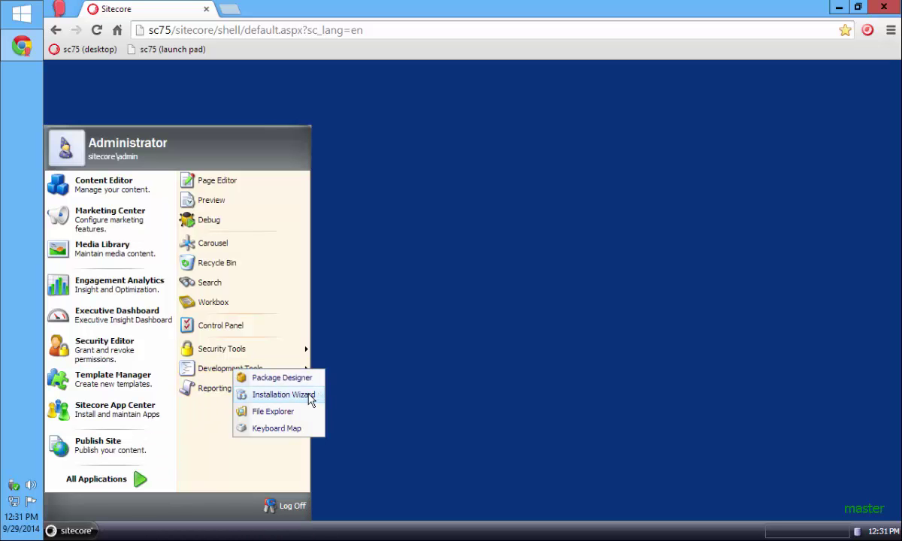
left_click(310, 401)
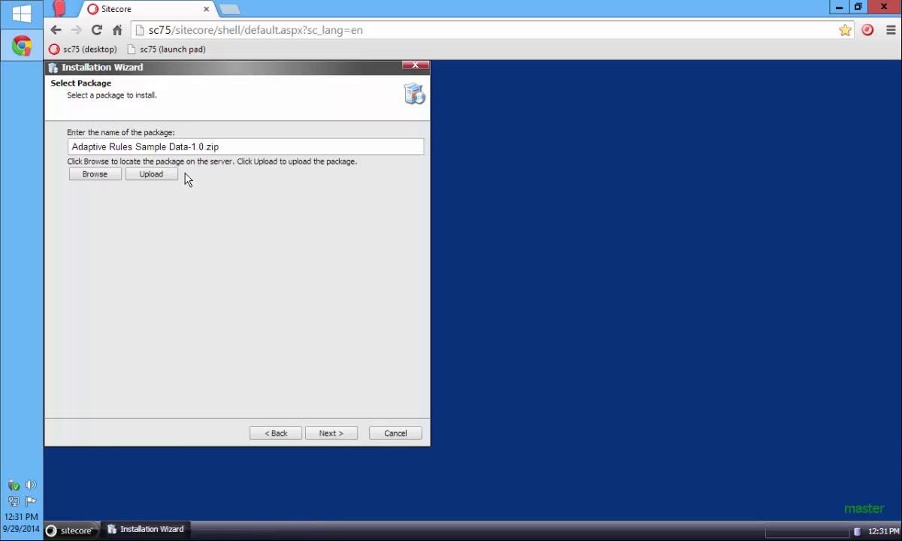
left_click(96, 176)
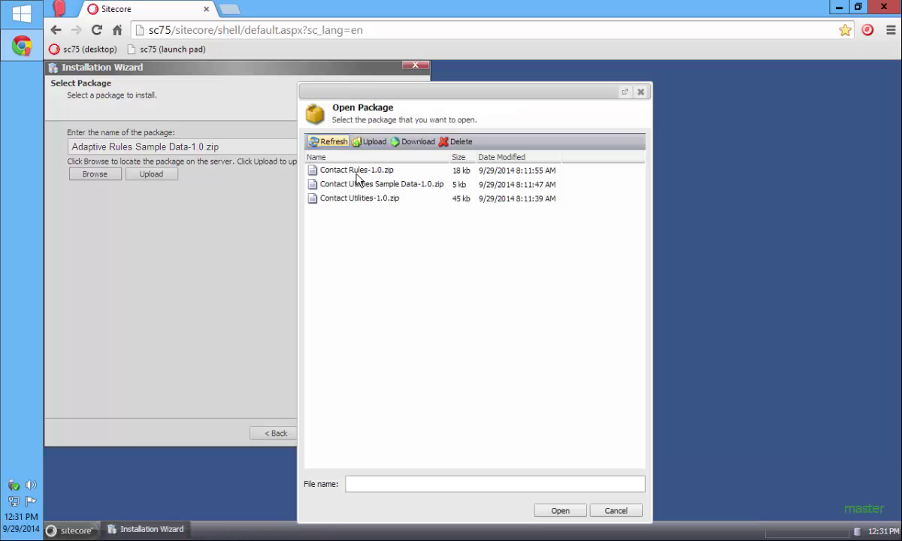
double_click(354, 201)
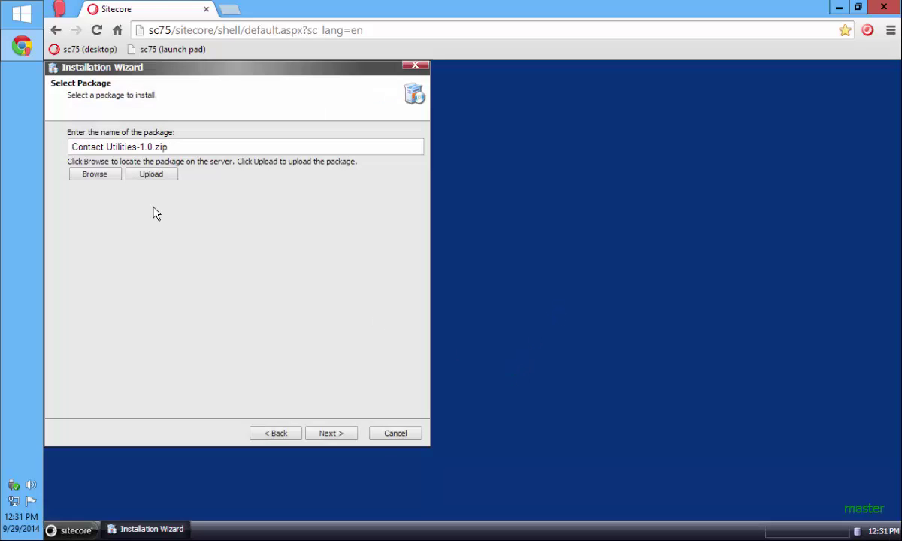
left_click(323, 434)
left_click(342, 437)
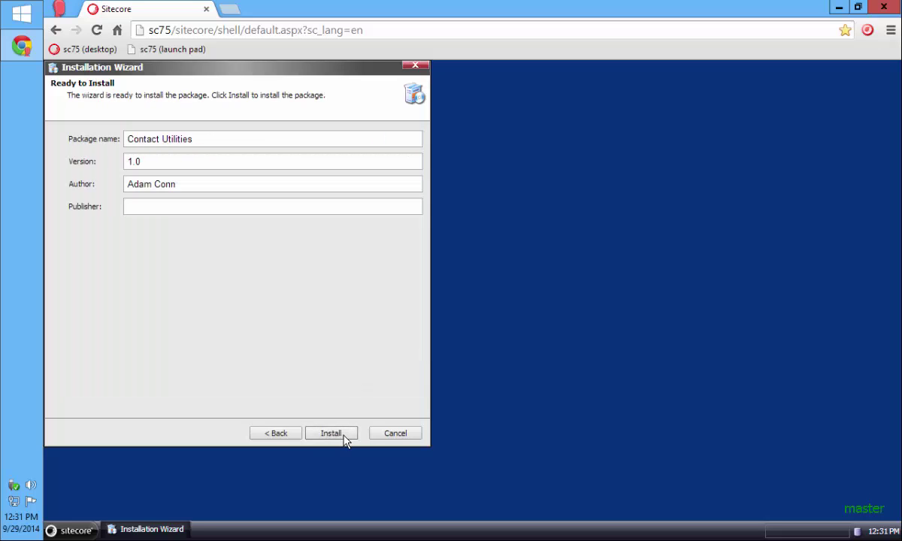
left_click(346, 439)
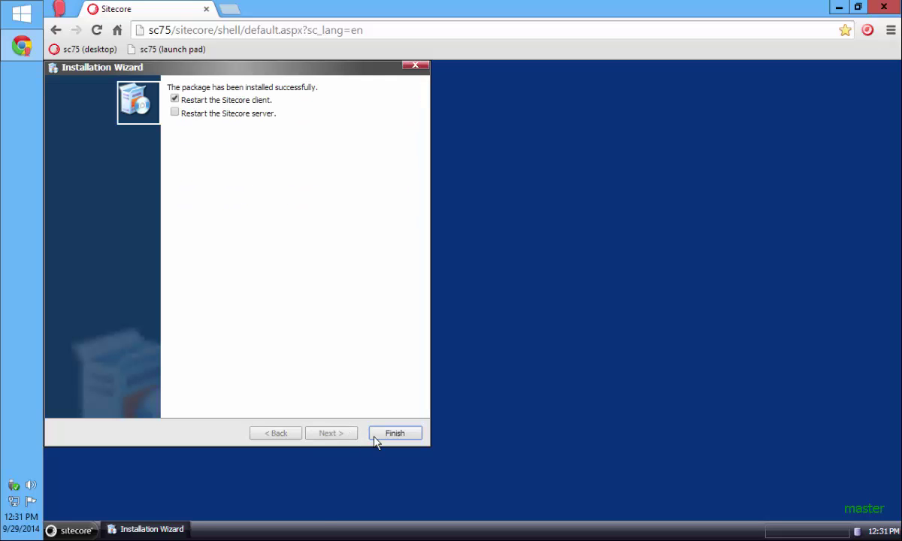
left_click(394, 434)
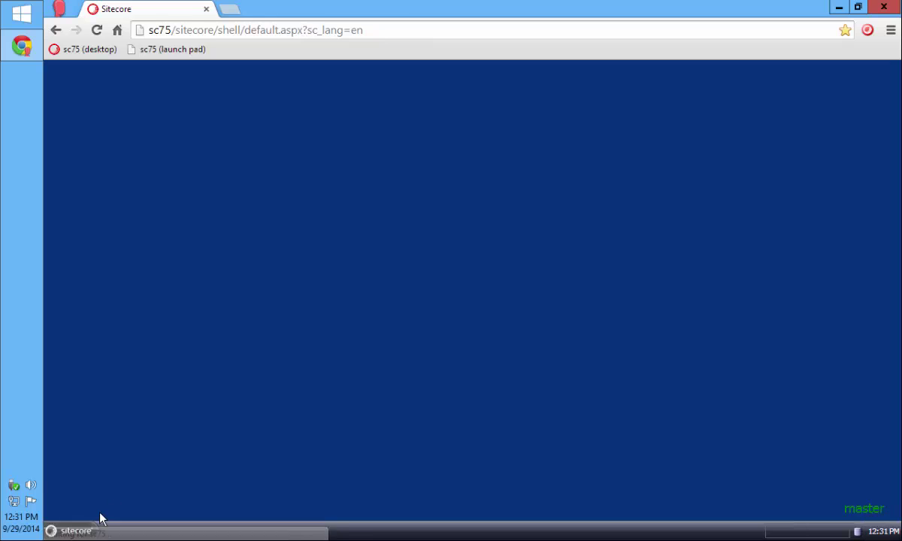
- Open the Content Editor and expand System > Settings > Contacts > Facets in the content tree
left_click(82, 531)
left_click(113, 186)
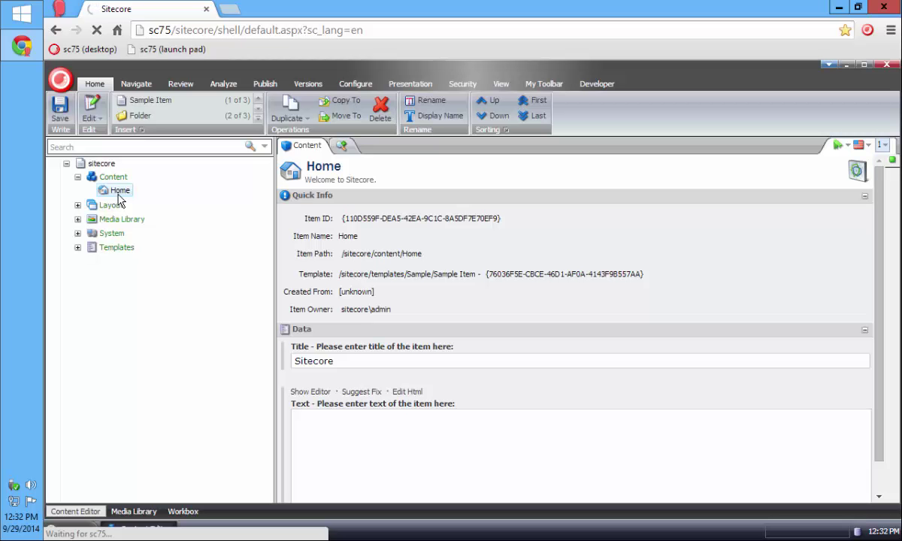
left_click(77, 234)
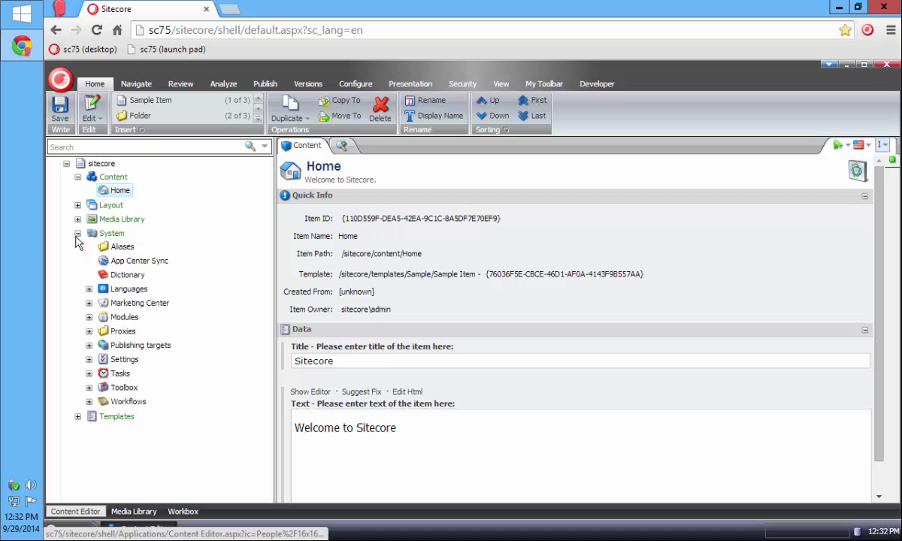
left_click(89, 359)
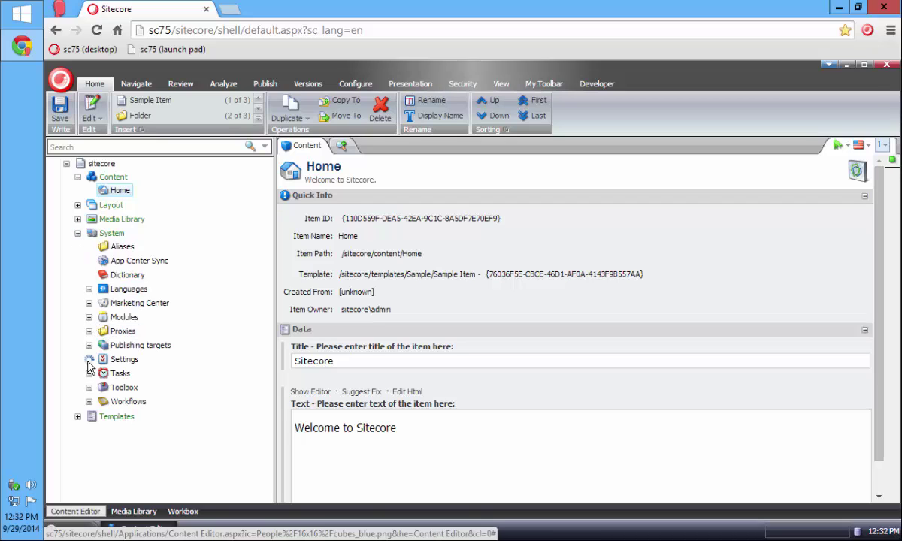
scroll(161, 429, "down", 1)
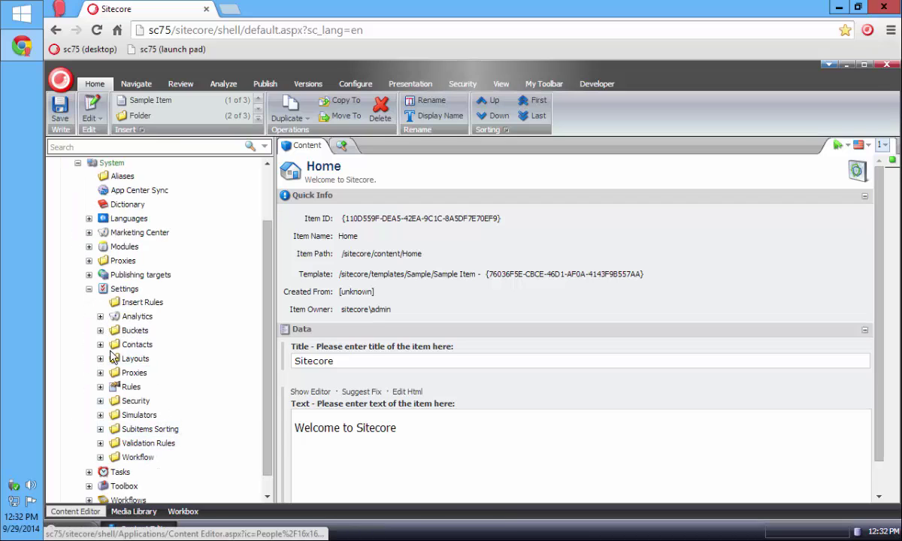
left_click(100, 344)
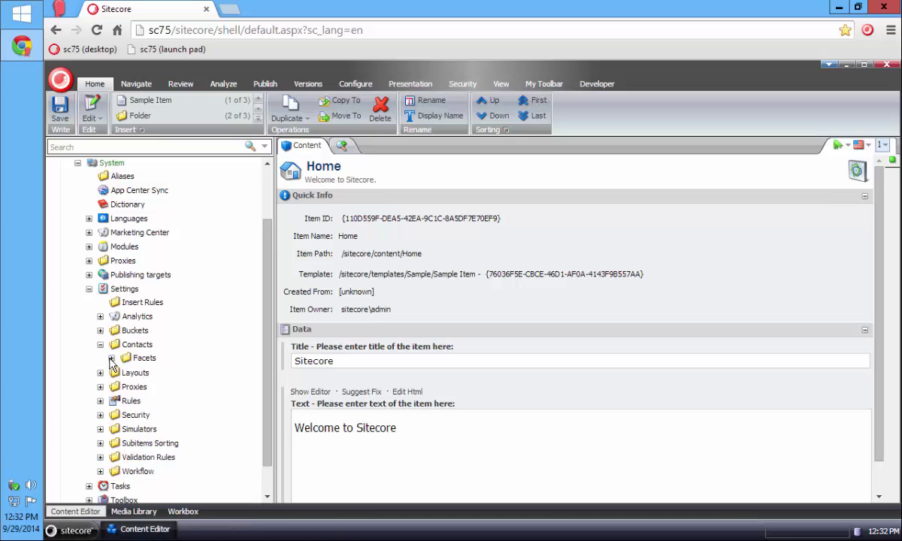
left_click(138, 344)
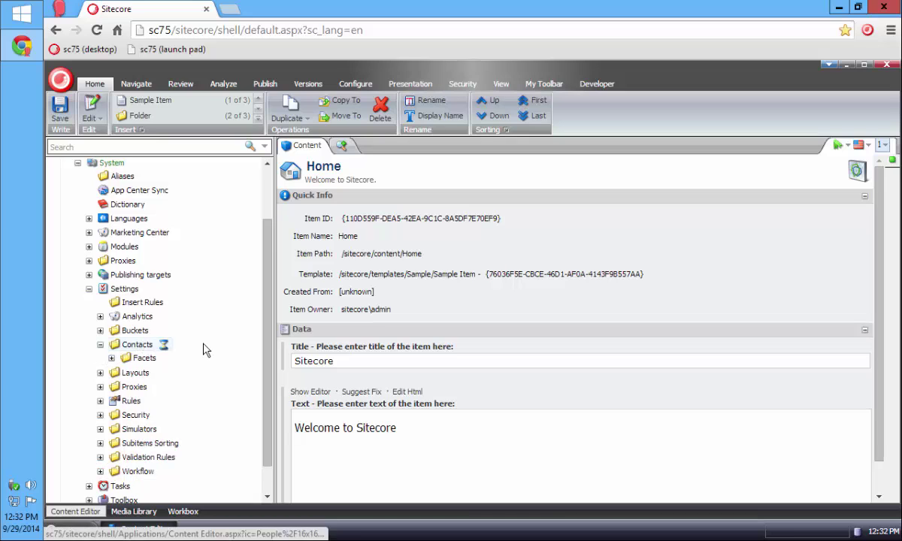
left_click(111, 359)
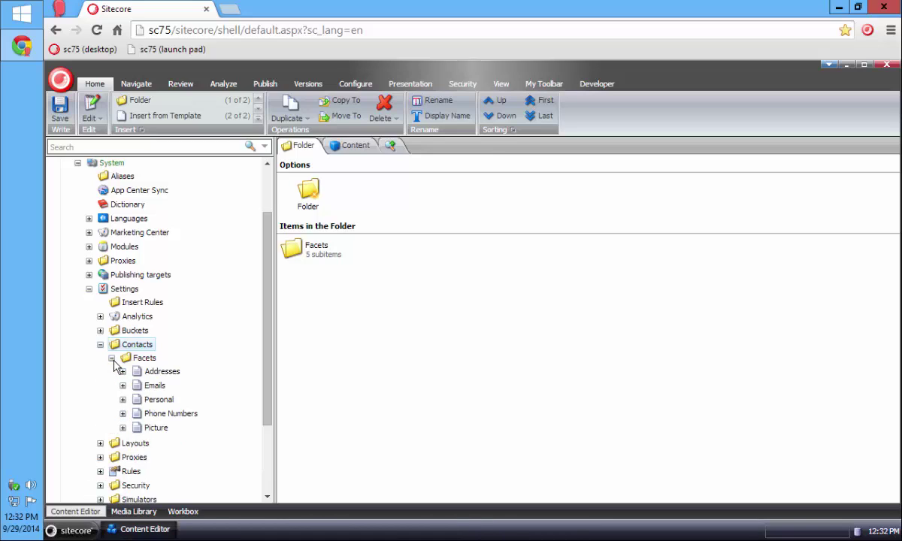
- Examine the Addresses facet and the Entries and Preferred members of the Addresses and Emails facets, and collapse the Contacts folder
left_click(123, 372)
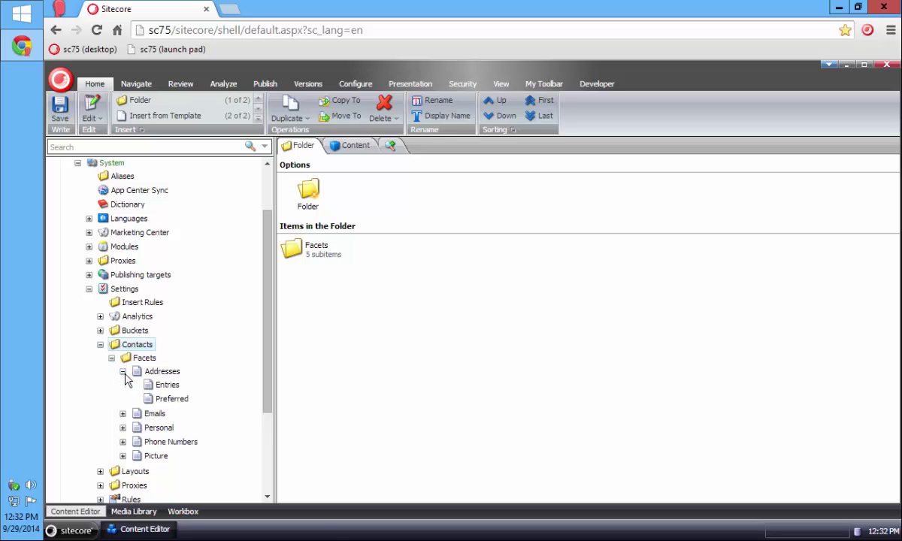
left_click(159, 387)
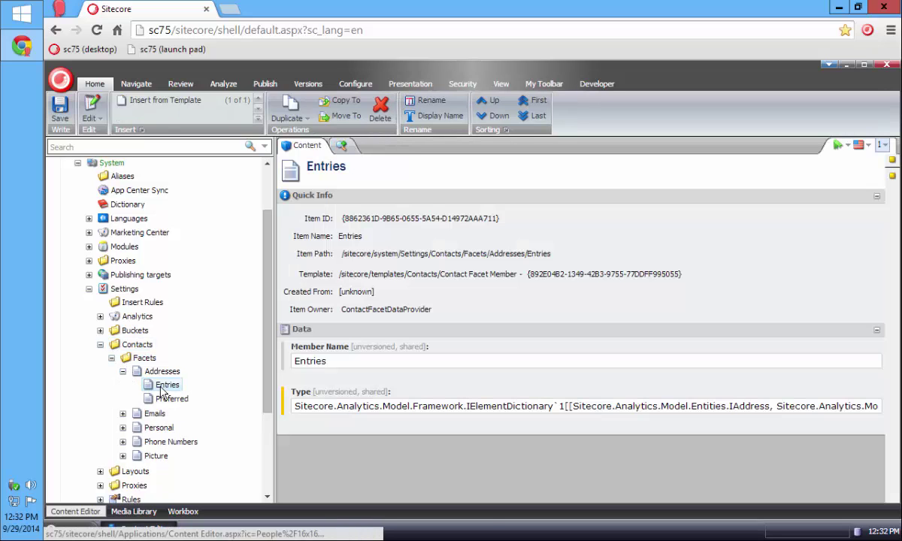
left_click(161, 402)
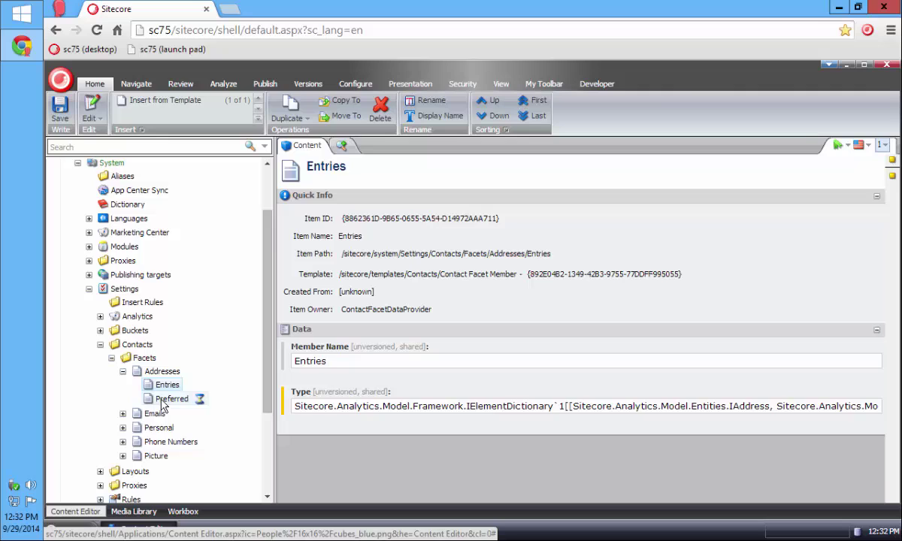
left_click(123, 414)
left_click(166, 426)
left_click(173, 442)
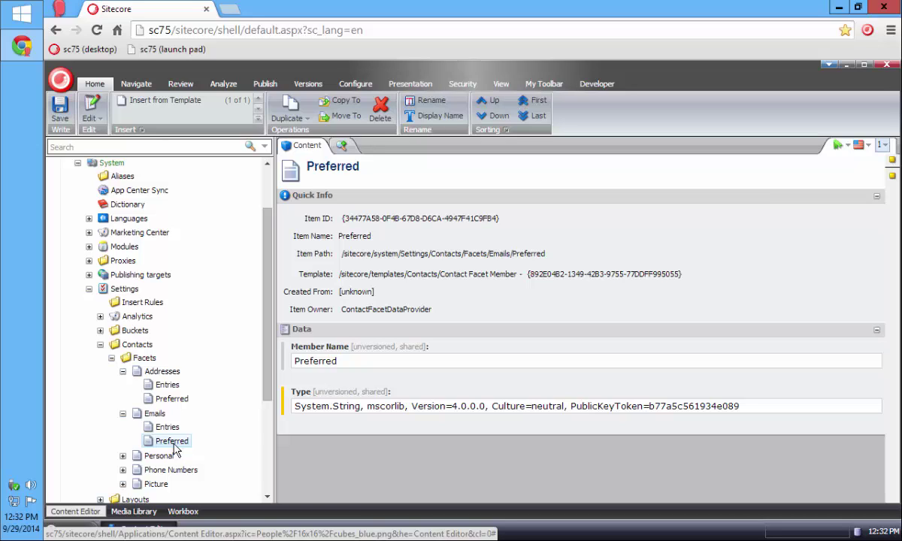
left_click(163, 373)
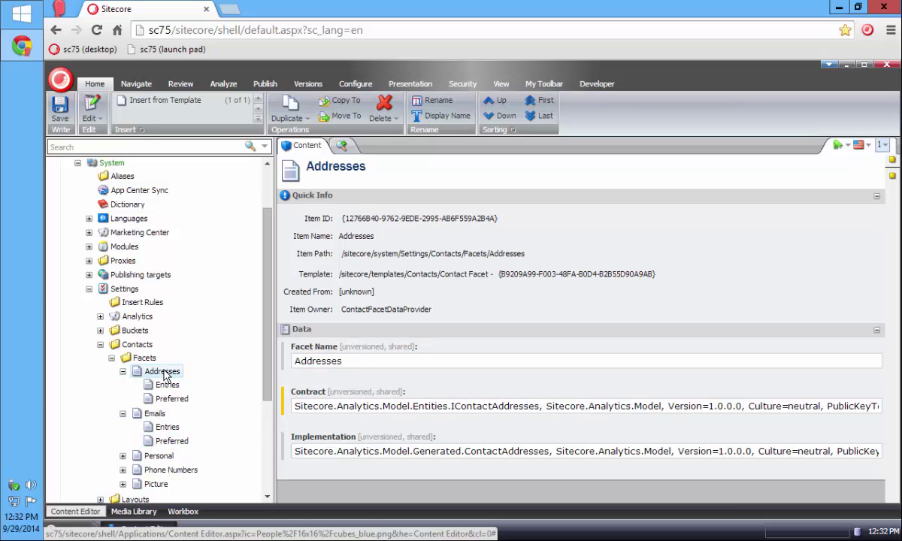
left_click(100, 344)
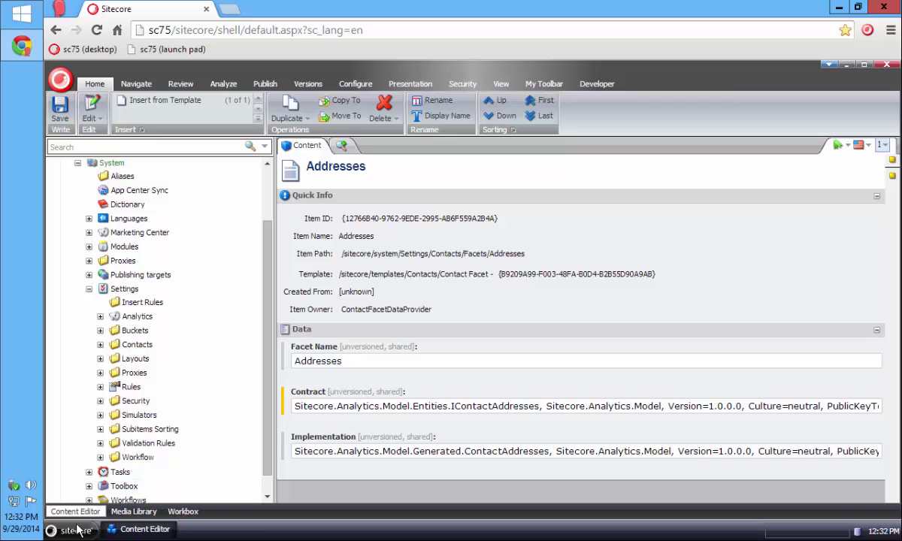
- Install the Contact Utilities Sample Data-1.0.zip package with the Installation Wizard
left_click(69, 532)
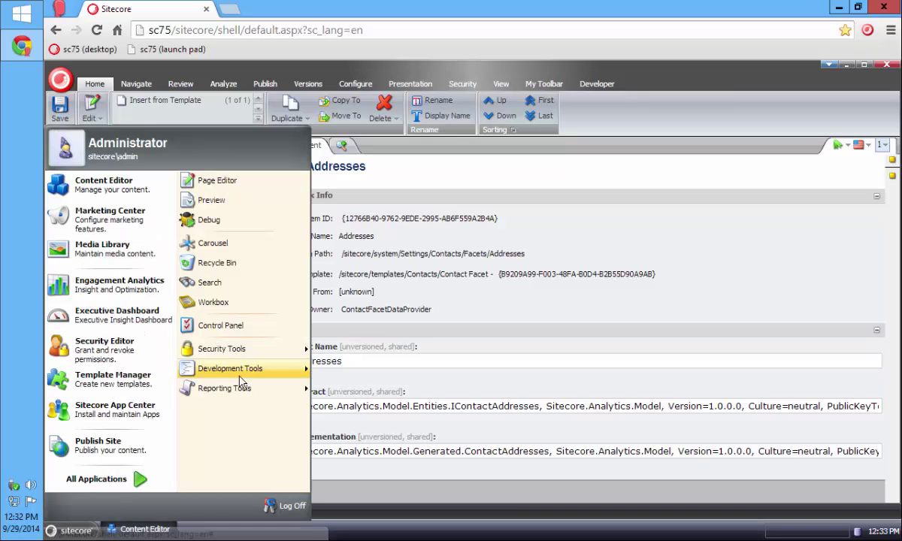
mouse_move(236, 370)
left_click(307, 396)
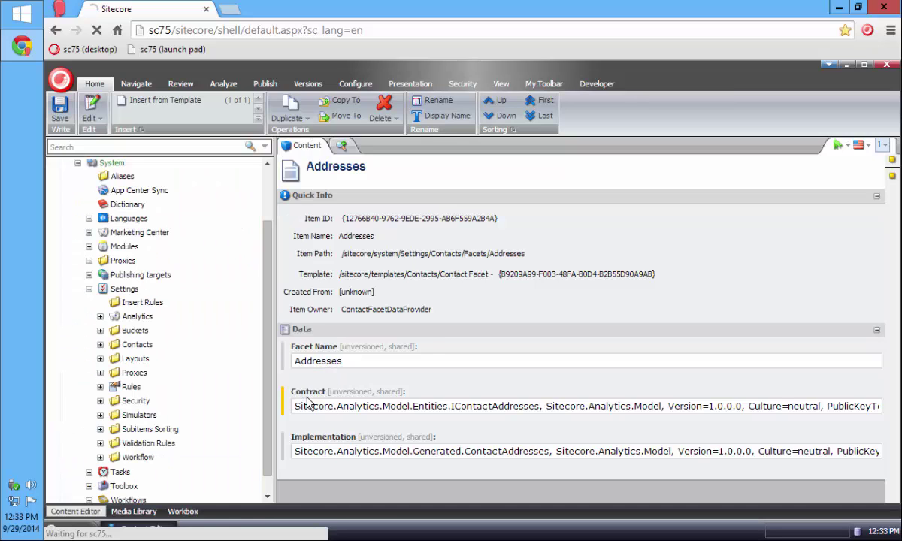
left_click(103, 179)
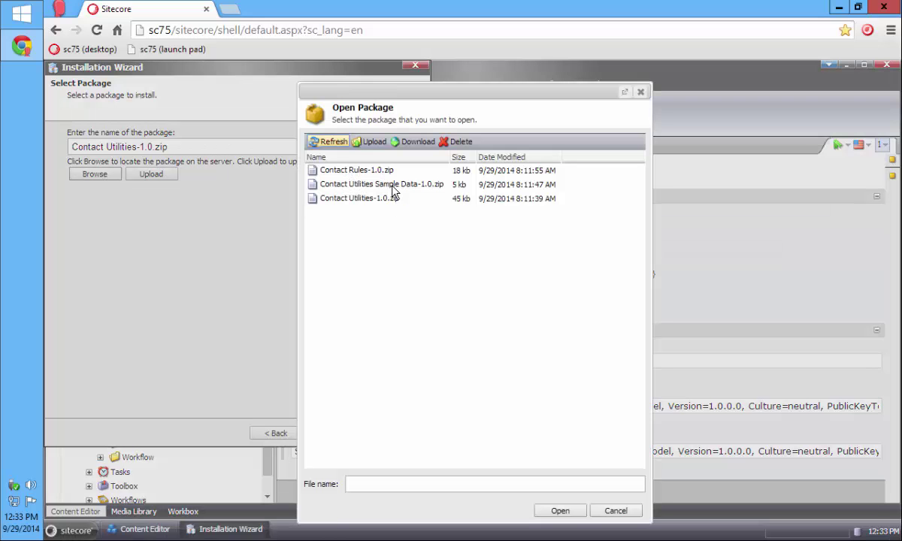
double_click(387, 185)
left_click(339, 434)
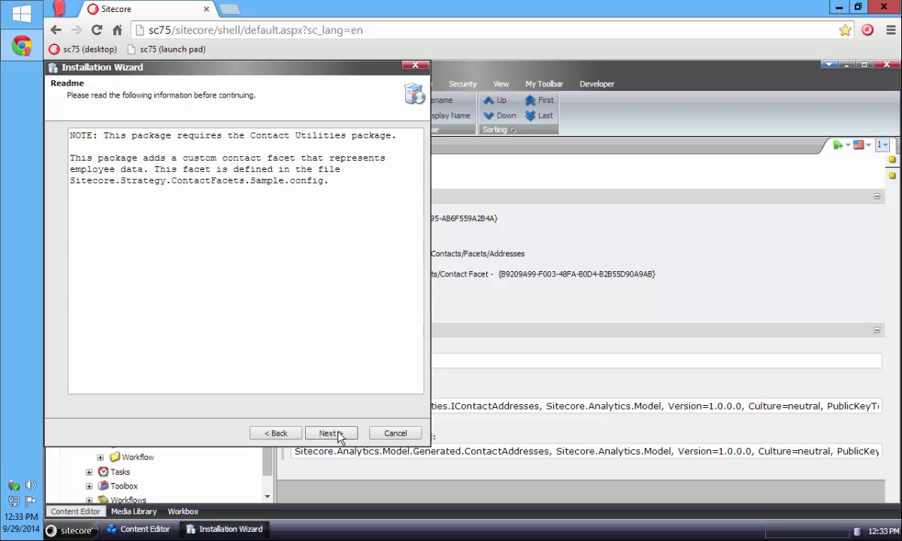
left_click(339, 436)
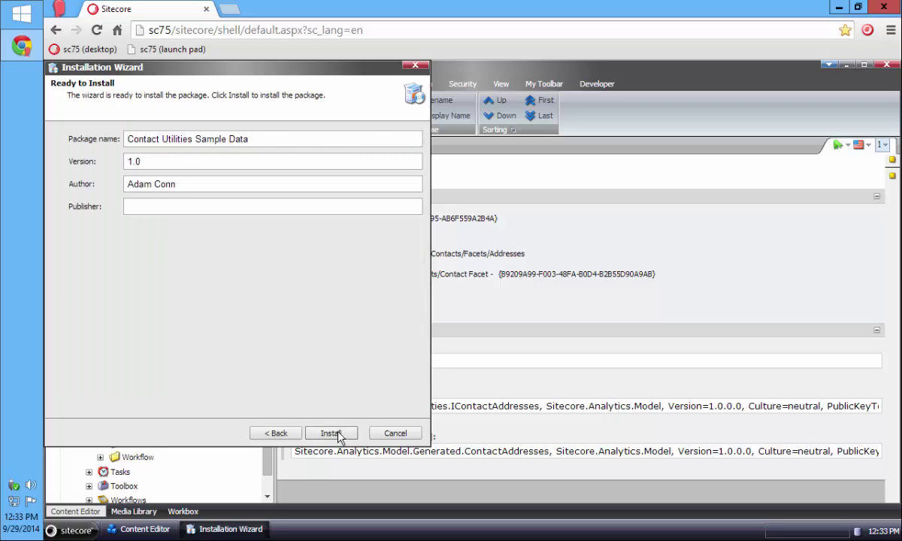
left_click(338, 436)
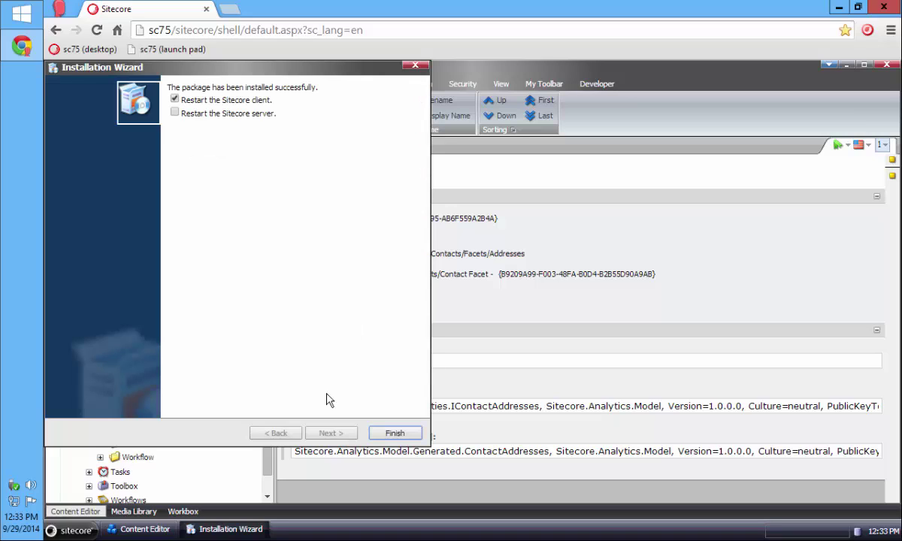
- Turn off restarting the Sitecore client and finish the Installation Wizard
double_click(235, 101)
left_click(235, 101)
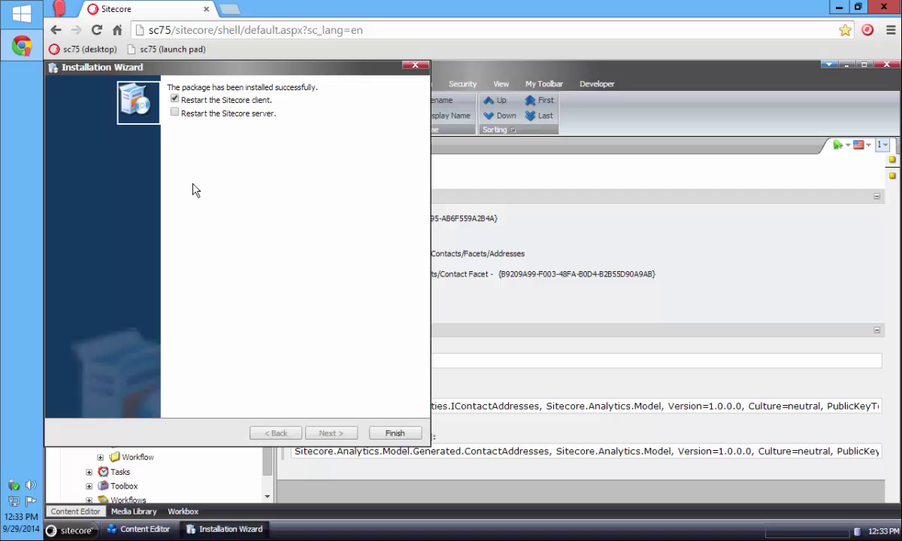
left_click(175, 99)
left_click(392, 433)
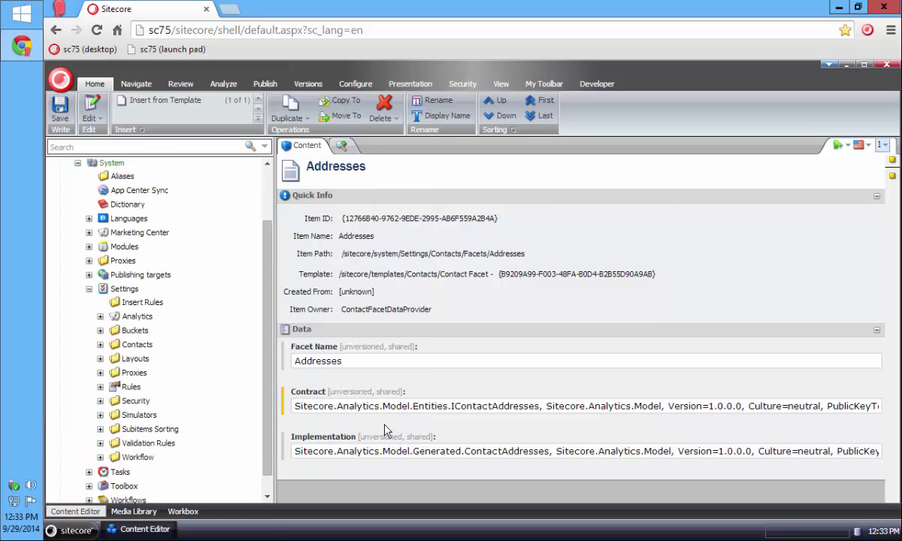
- Expand Contacts > Facets in the content tree, and open and expand the Employee Data facet
left_click(100, 345)
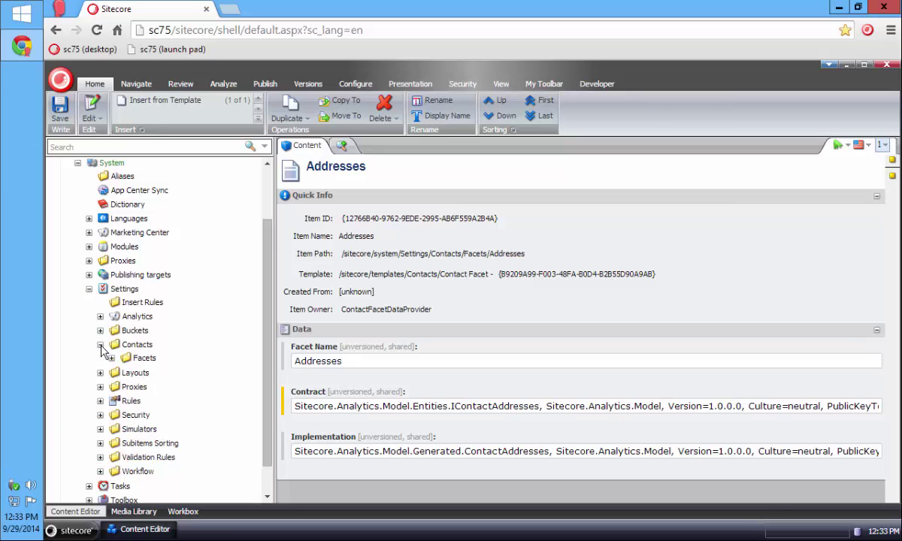
left_click(111, 358)
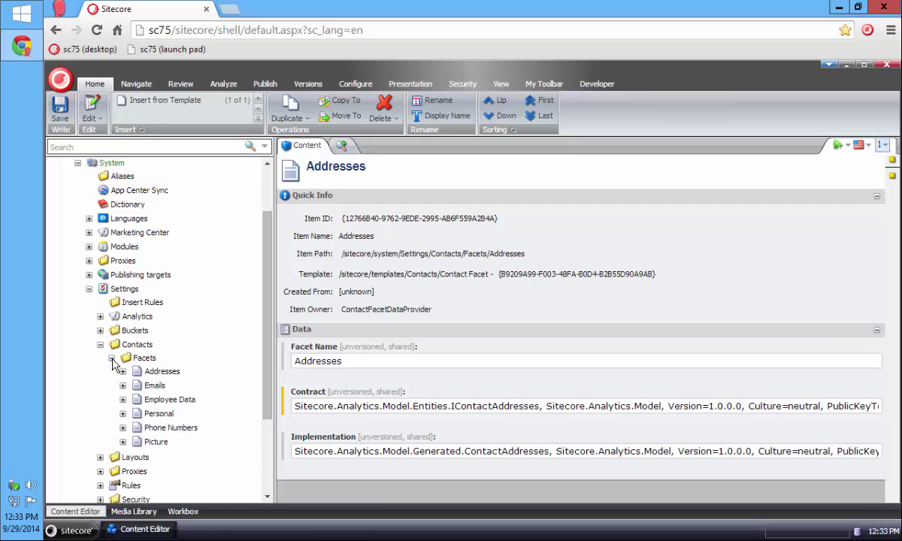
left_click(165, 401)
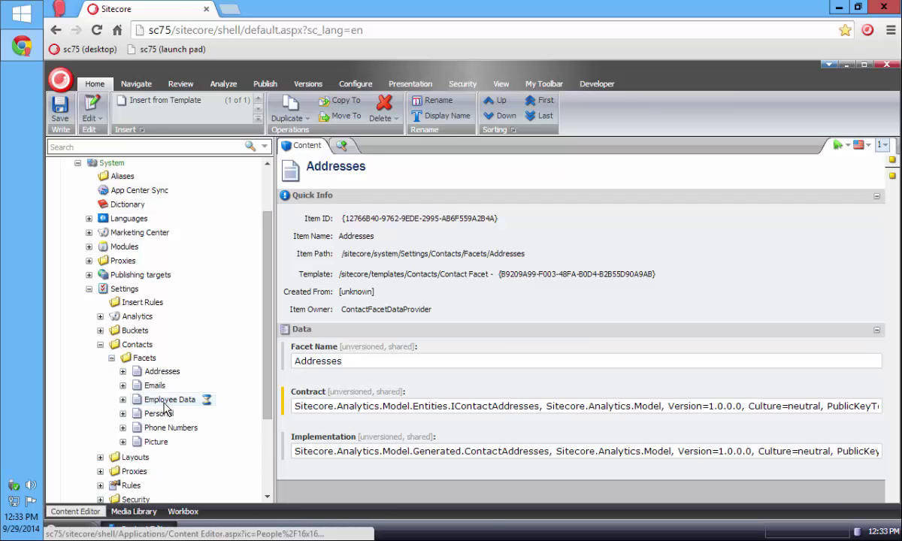
left_click(122, 400)
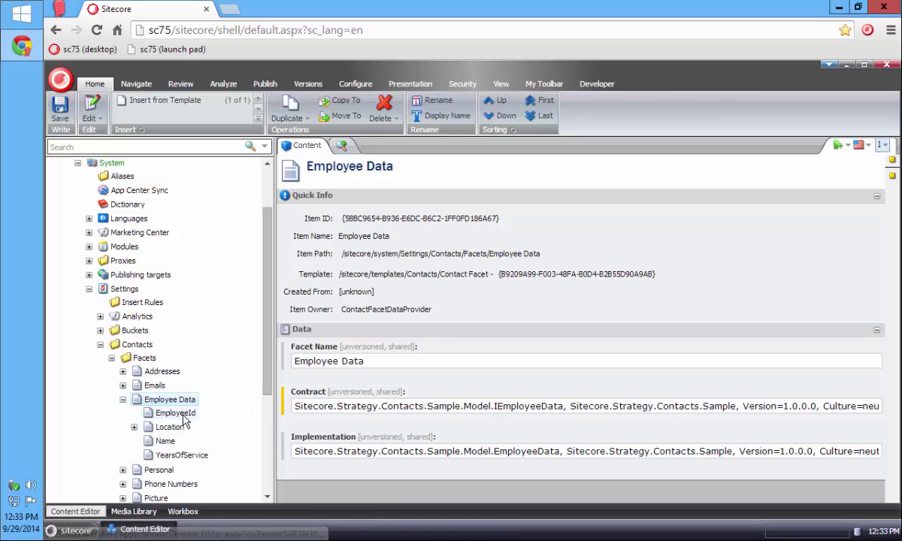
- Examine the EmployeeId, Location, Name and YearsOfService members of the Employee Data facet, including Location's child values, and return to the facet item
left_click(180, 414)
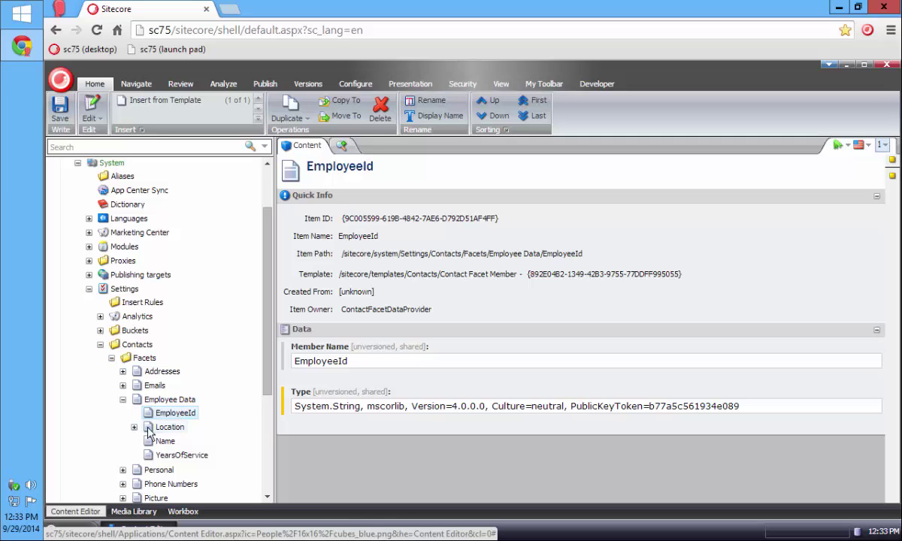
left_click(167, 427)
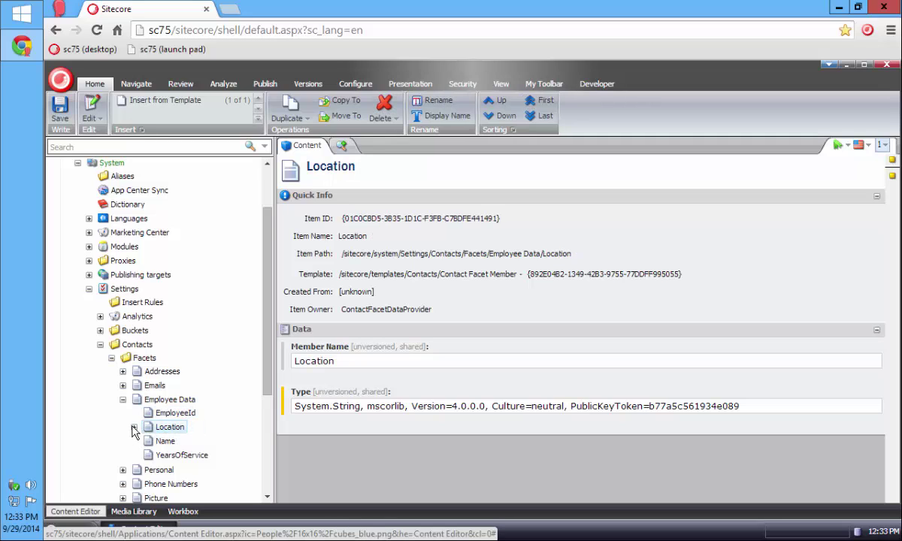
scroll(203, 414, "down", 1)
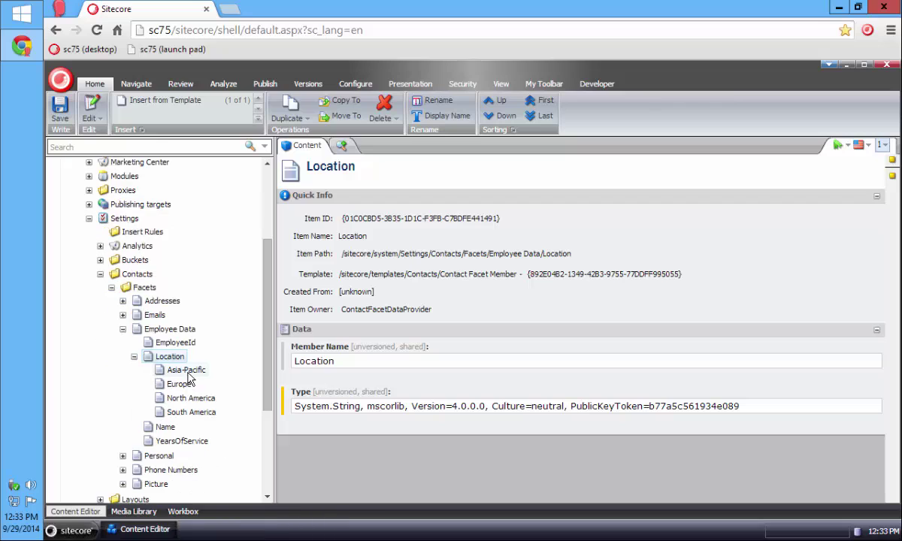
left_click(155, 429)
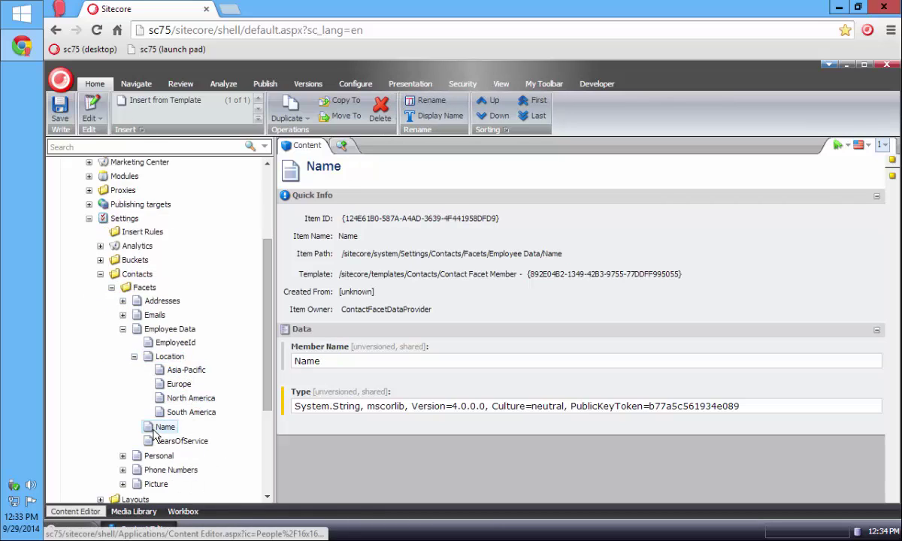
left_click(183, 442)
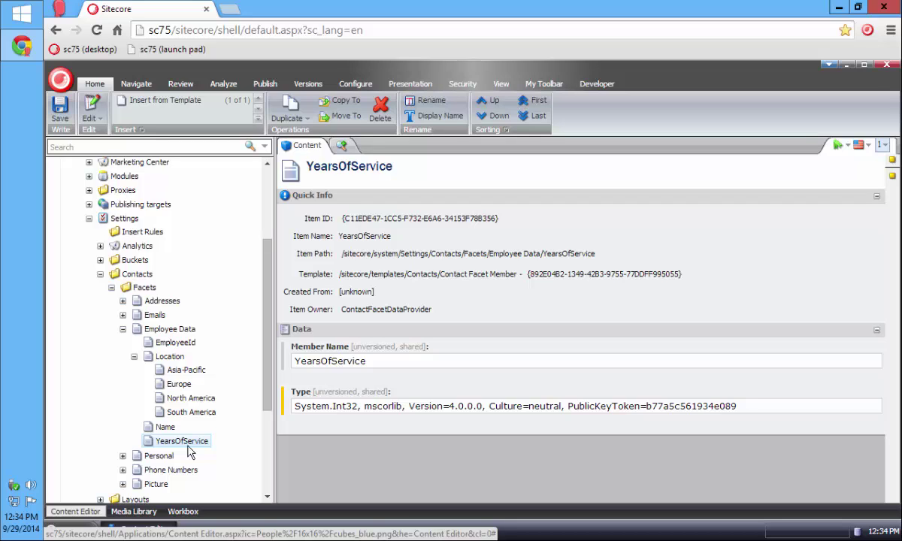
left_click(169, 333)
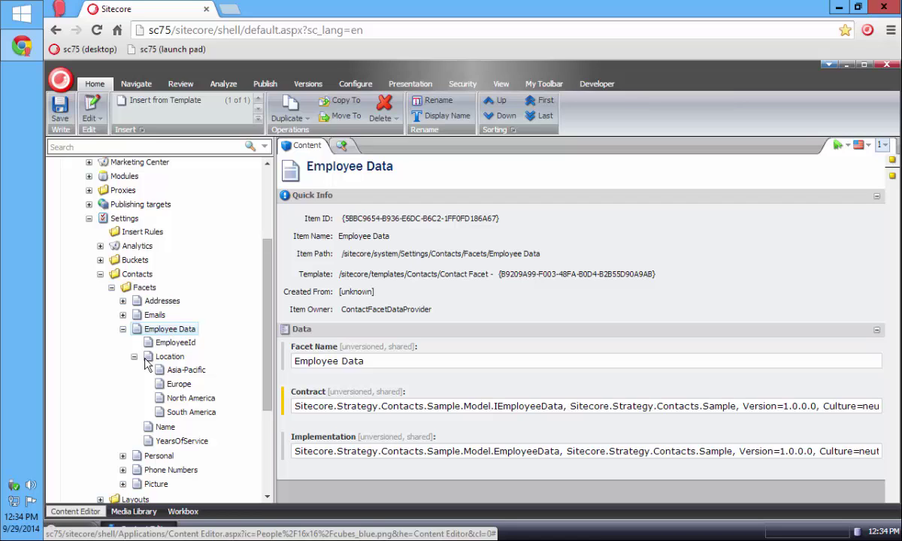
- Open the Installation Wizard and choose the Contact Rules-1.0.zip package
left_click(67, 532)
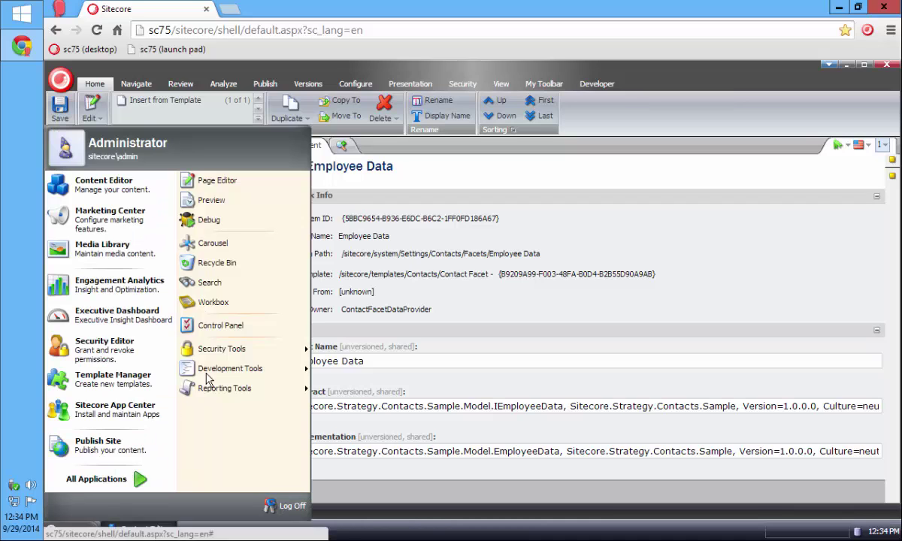
mouse_move(248, 368)
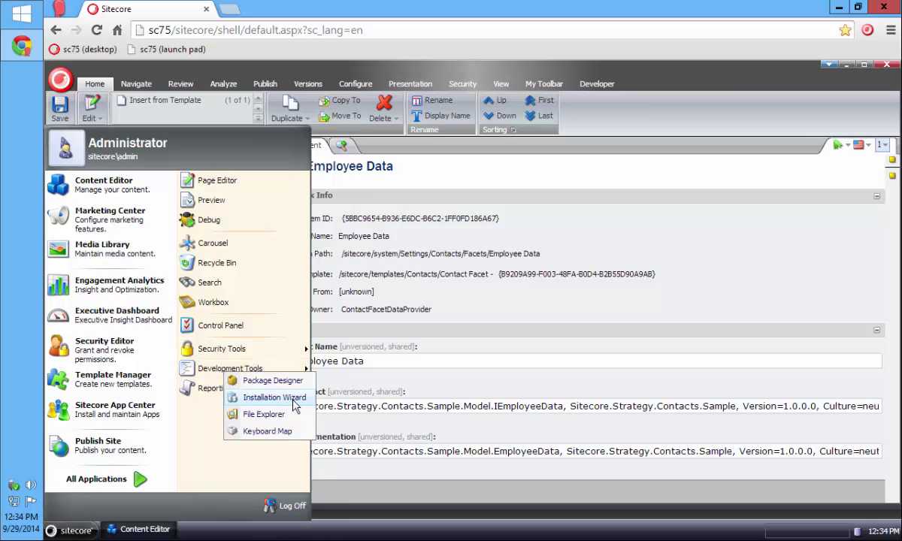
left_click(274, 398)
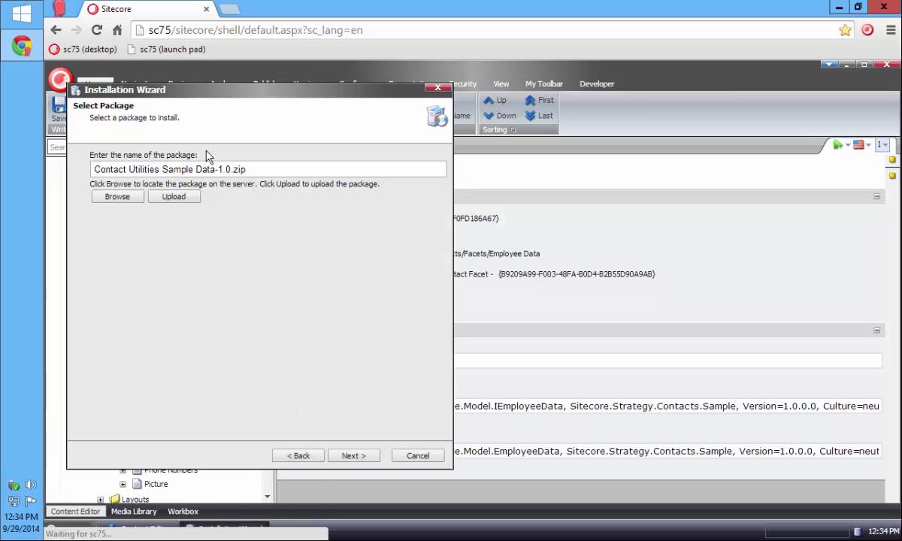
left_click(127, 200)
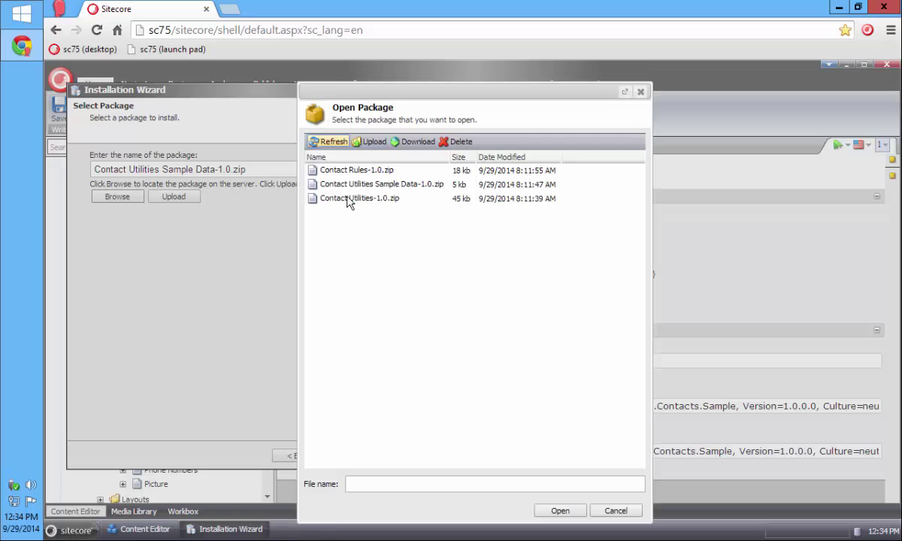
left_click(372, 171)
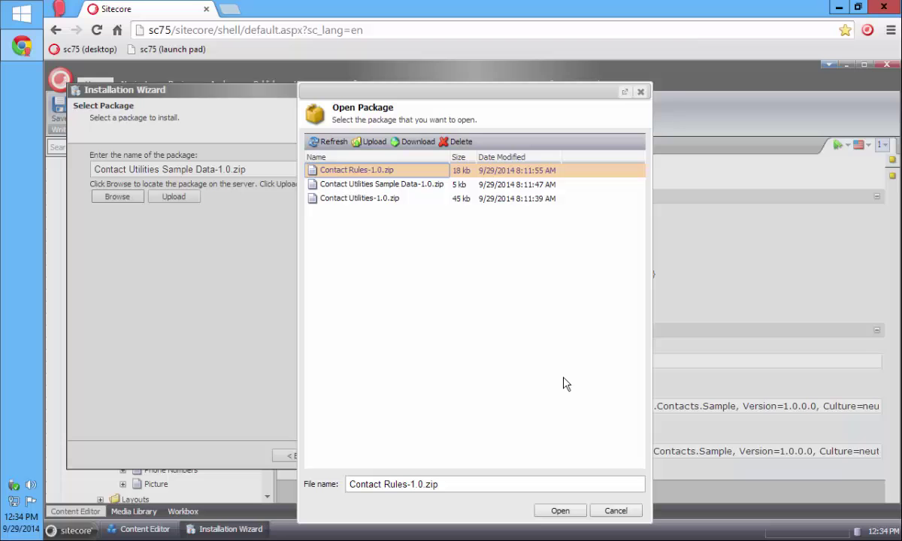
left_click(571, 512)
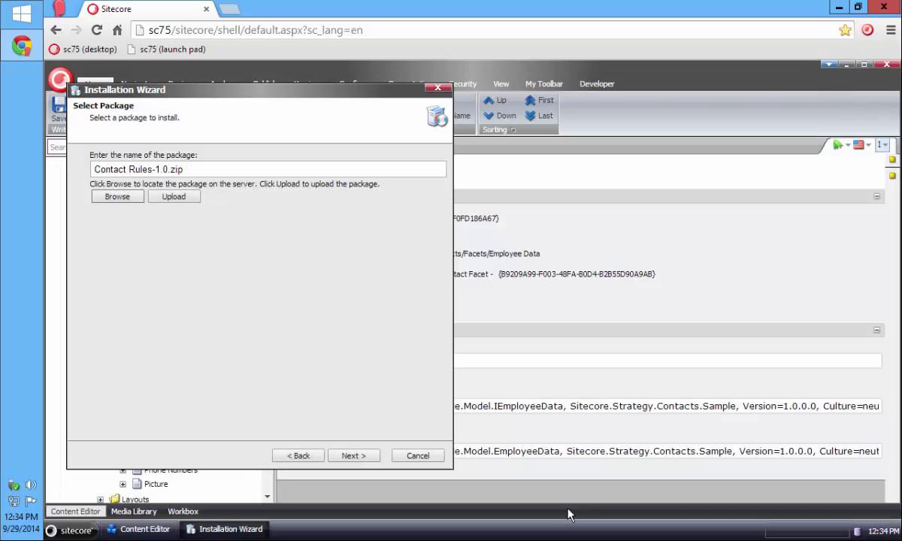
- Install the chosen package and finish the wizard with restarting the Sitecore client turned off
left_click(353, 456)
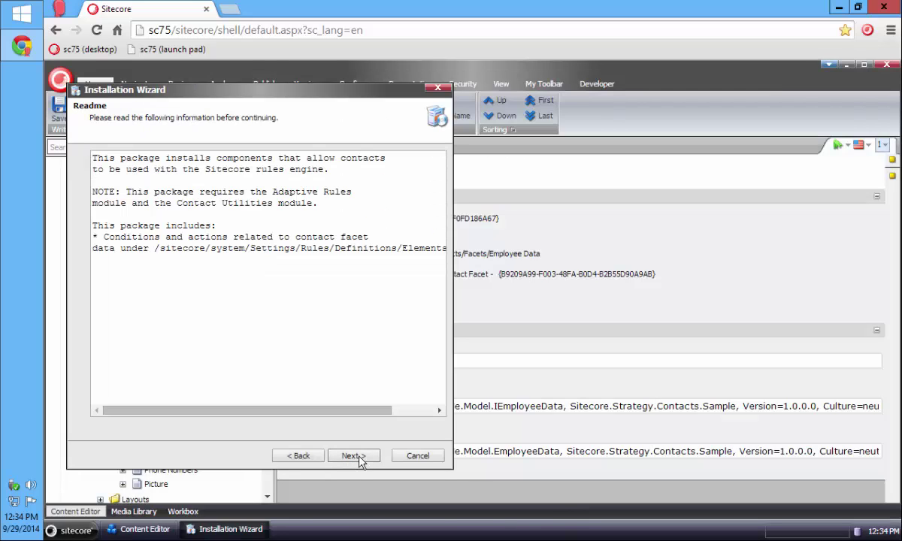
left_click(358, 457)
left_click(358, 458)
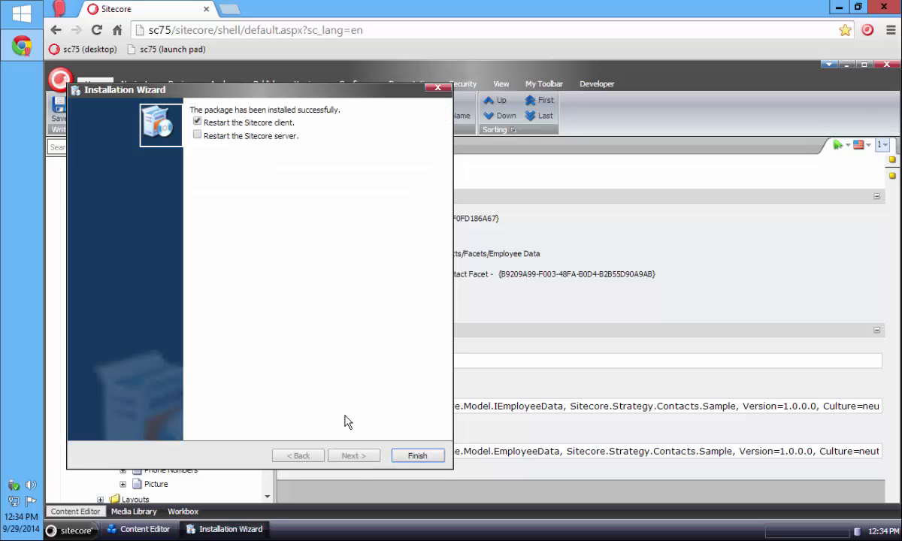
left_click(197, 122)
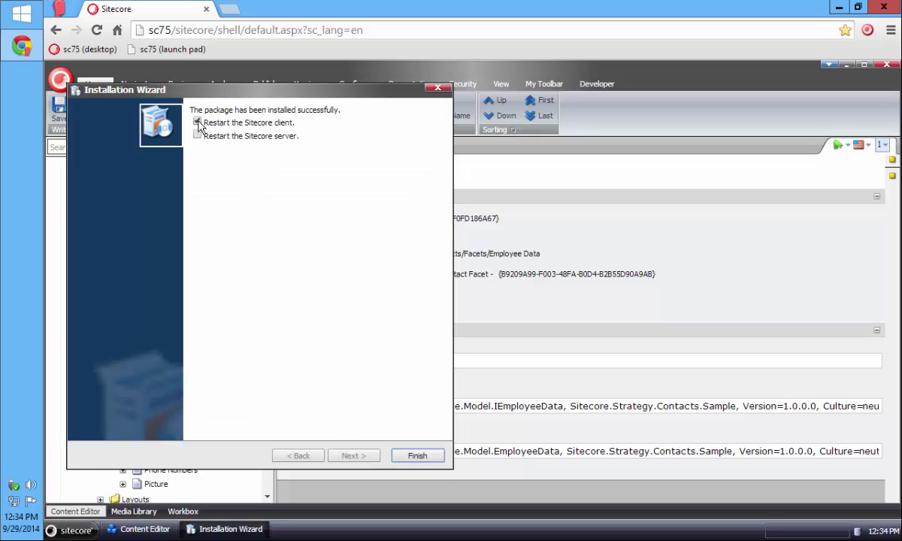
double_click(427, 456)
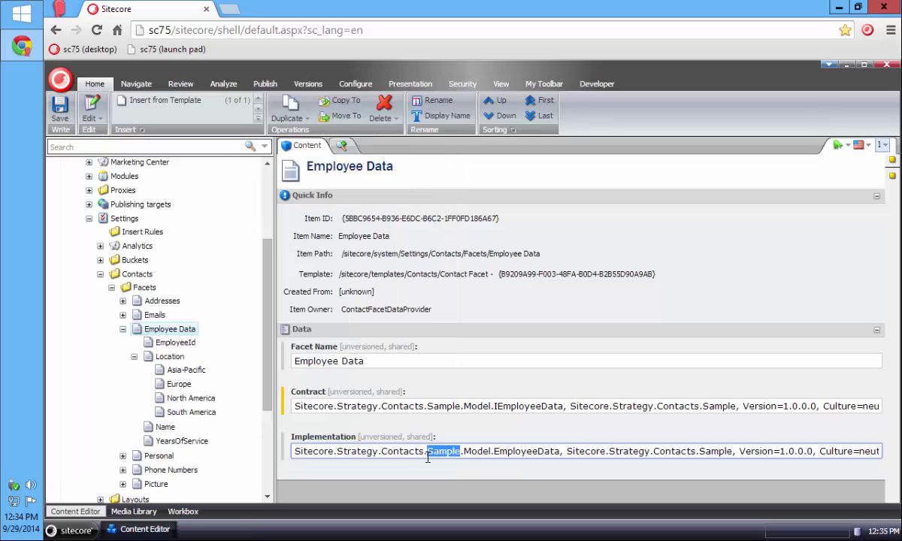
- Collapse the Contacts settings folder and examine the Contact Facet Member Value condition under Rules > Definitions > Elements > Contacts
left_click(100, 274)
left_click(99, 367)
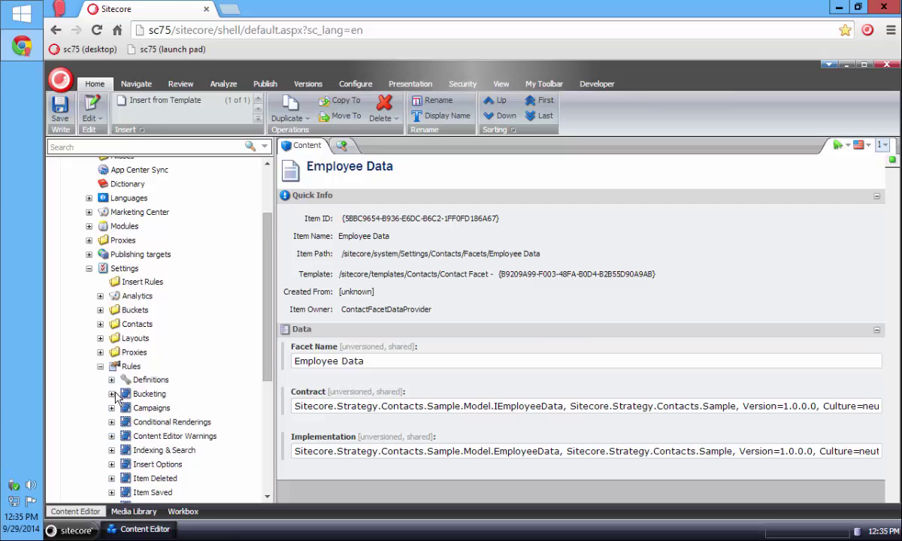
left_click(111, 380)
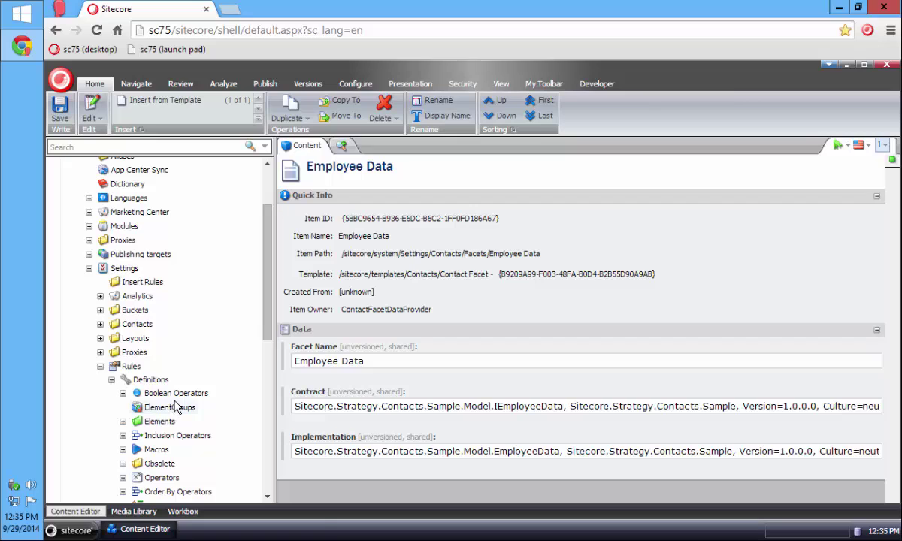
scroll(175, 407, "down", 1)
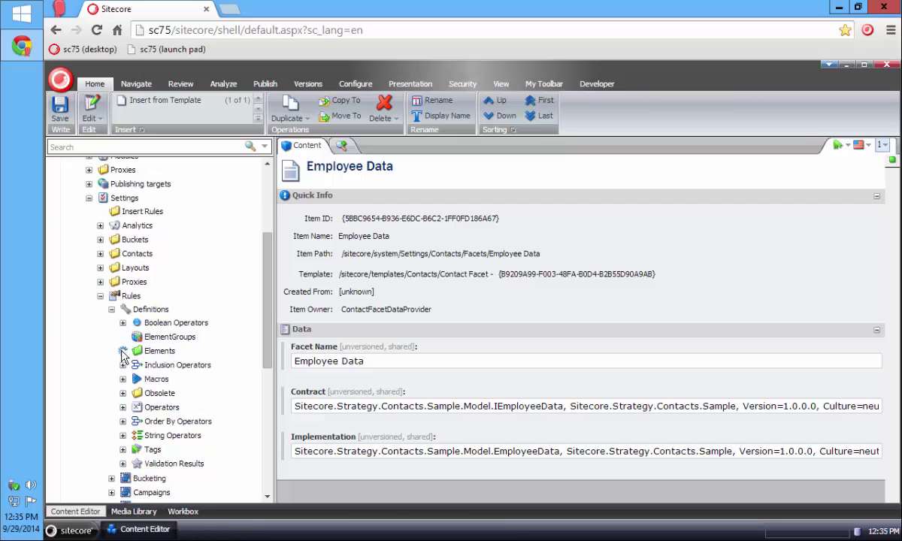
left_click(122, 351)
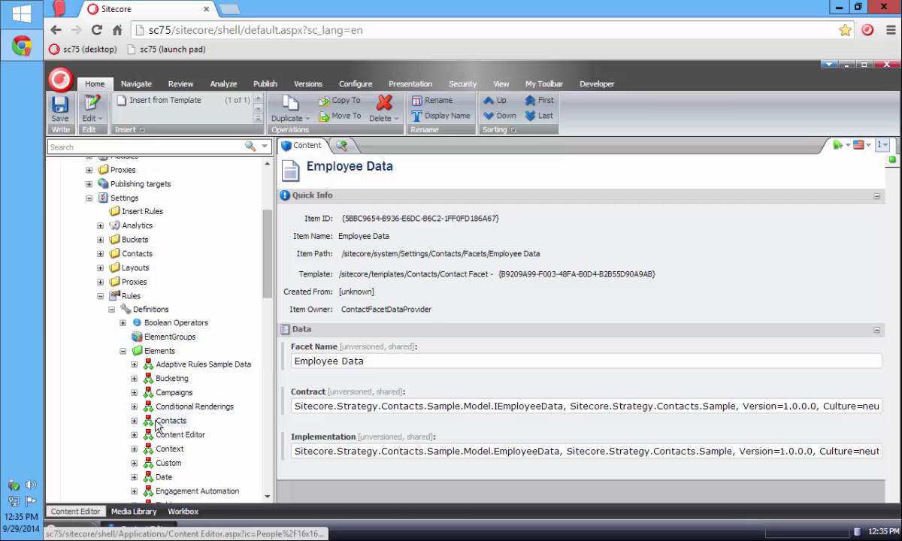
left_click(133, 422)
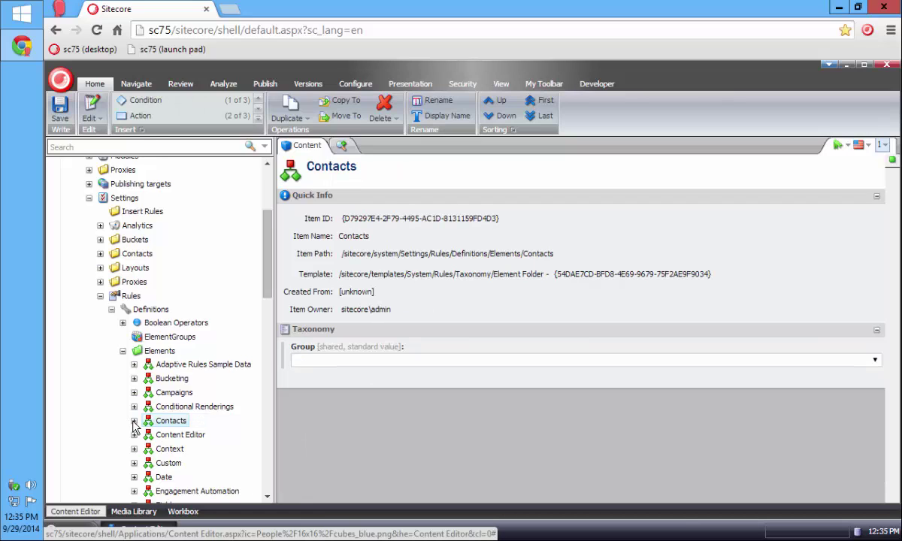
left_click(187, 435)
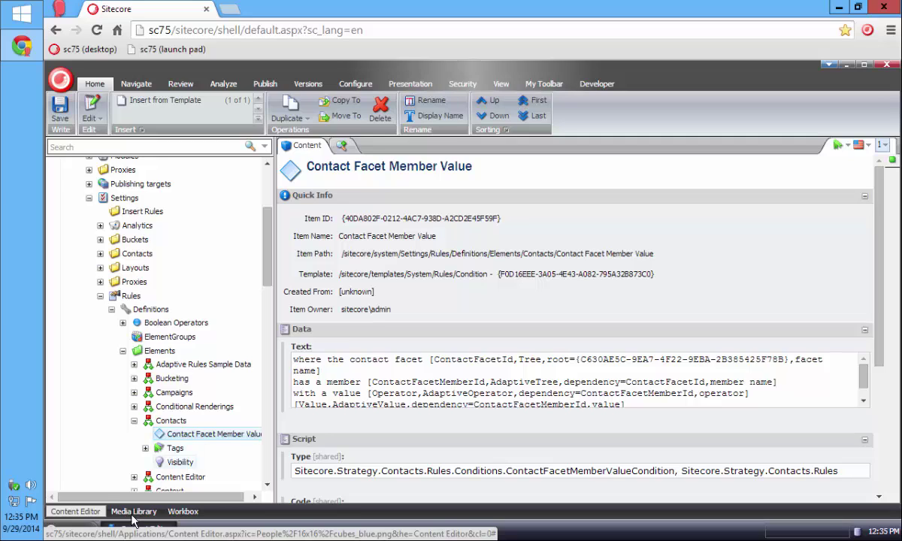
- Select the Home item under Content and open the Page Editor
left_click(268, 180)
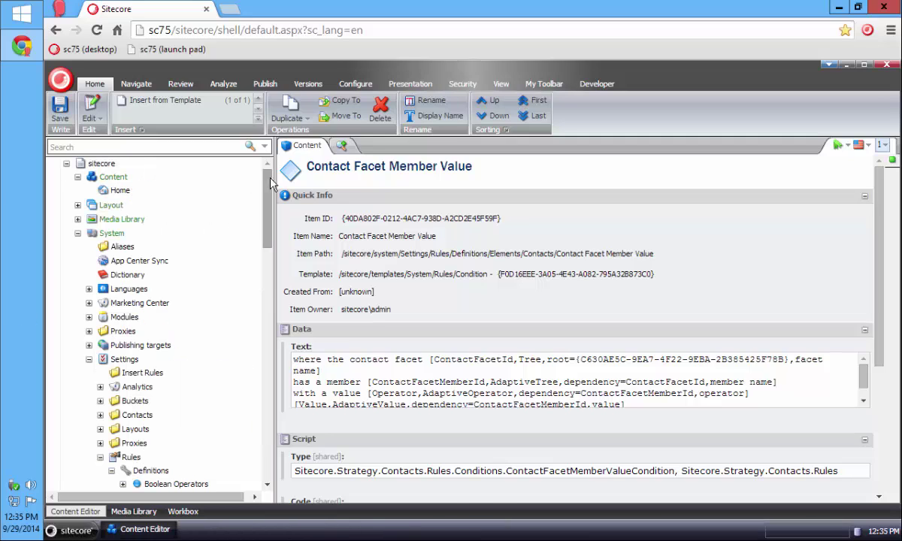
left_click(122, 190)
left_click(81, 537)
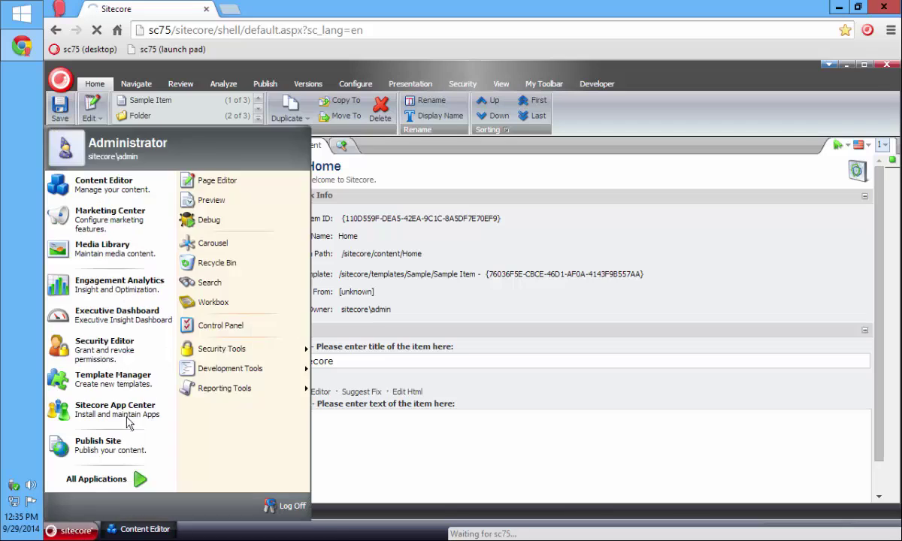
left_click(201, 182)
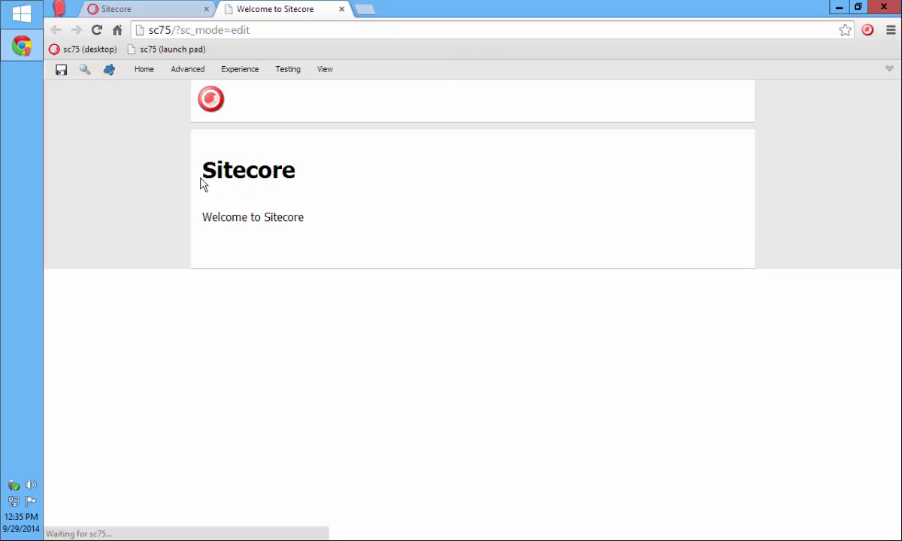
- Add a new personalization condition to the page's Sample Rendering component and open its rule for editing
left_click(354, 218)
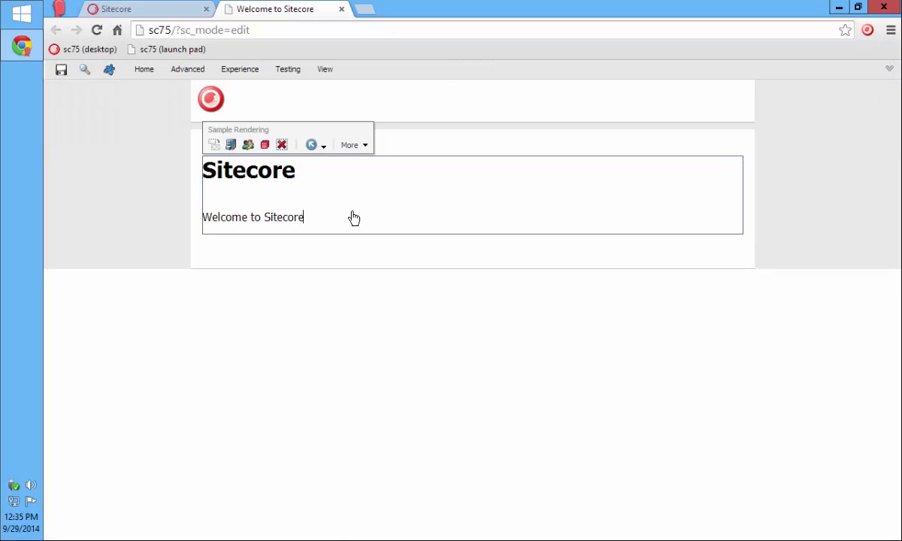
left_click(247, 145)
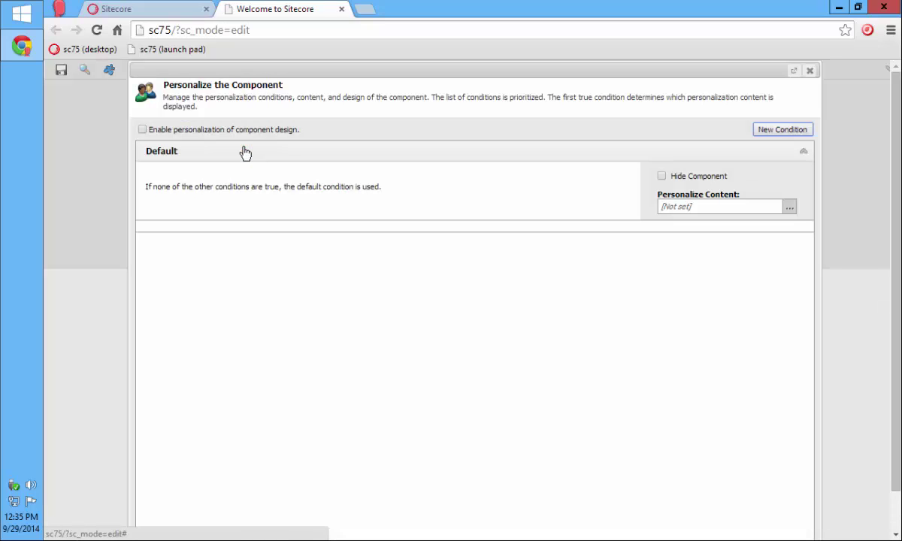
left_click(780, 132)
left_click(601, 179)
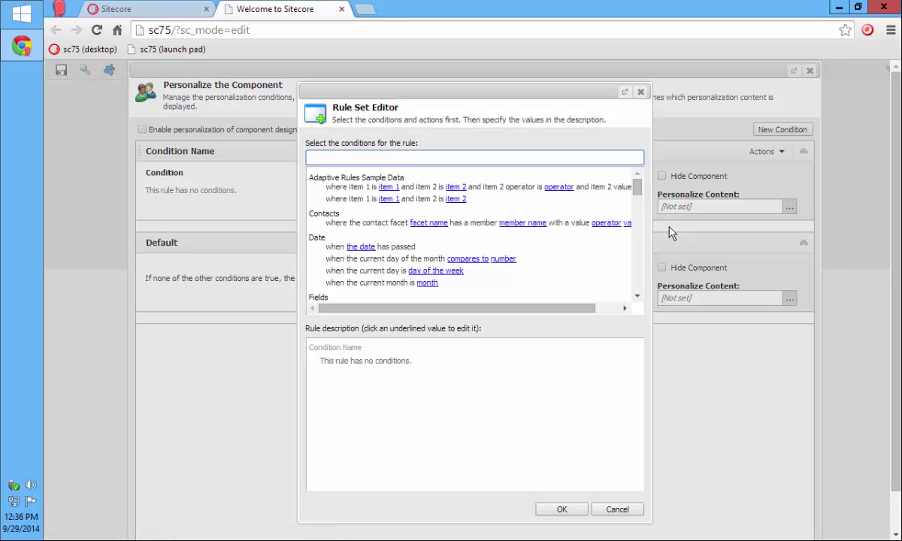
- Widen the Rule Set Editor, add the contact facet member condition to the rule and set its facet name to Employee Data
left_click_drag(654, 227, 803, 229)
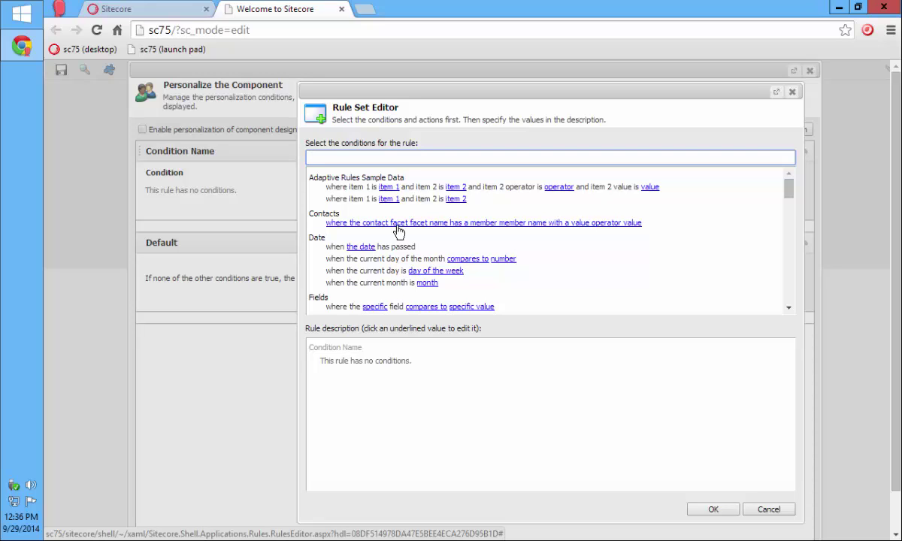
left_click(396, 225)
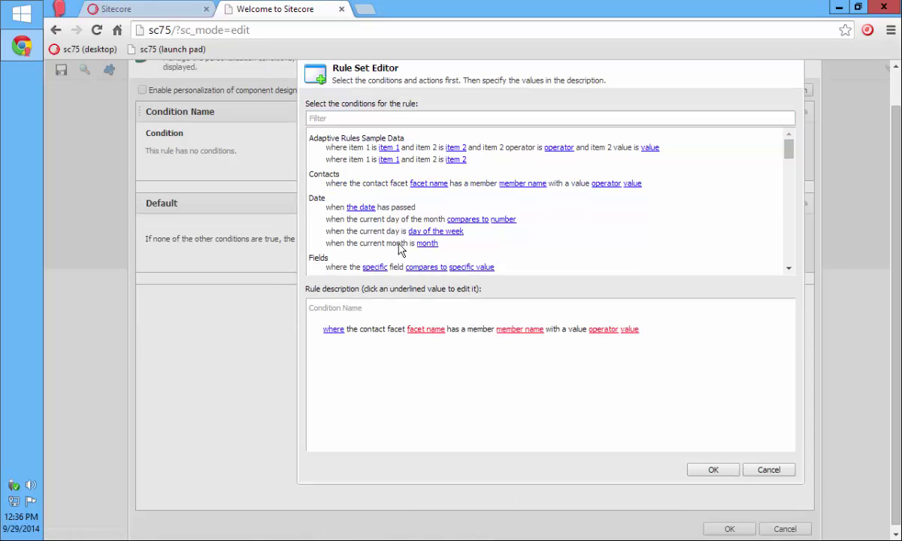
left_click(420, 332)
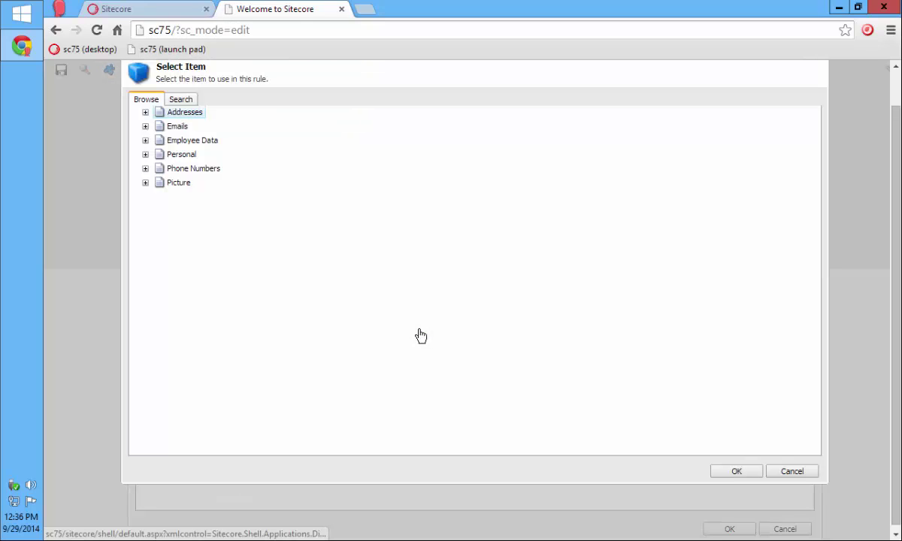
double_click(202, 141)
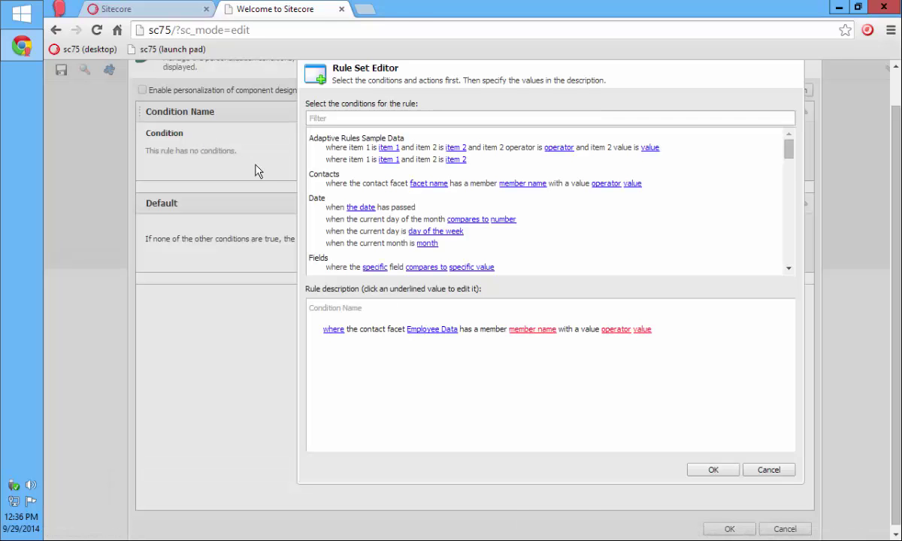
- Set the condition's member name to Location and examine the operators and values offered for it
left_click(532, 331)
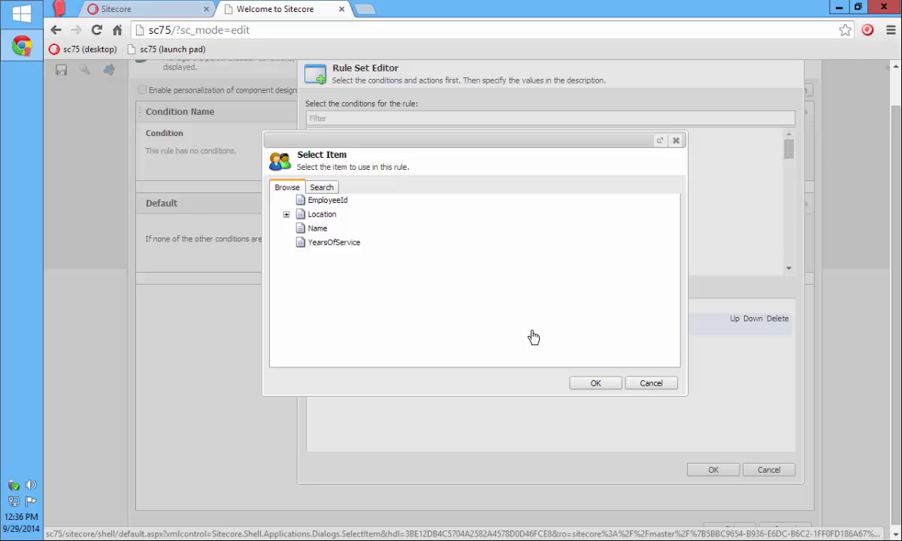
left_click(322, 214)
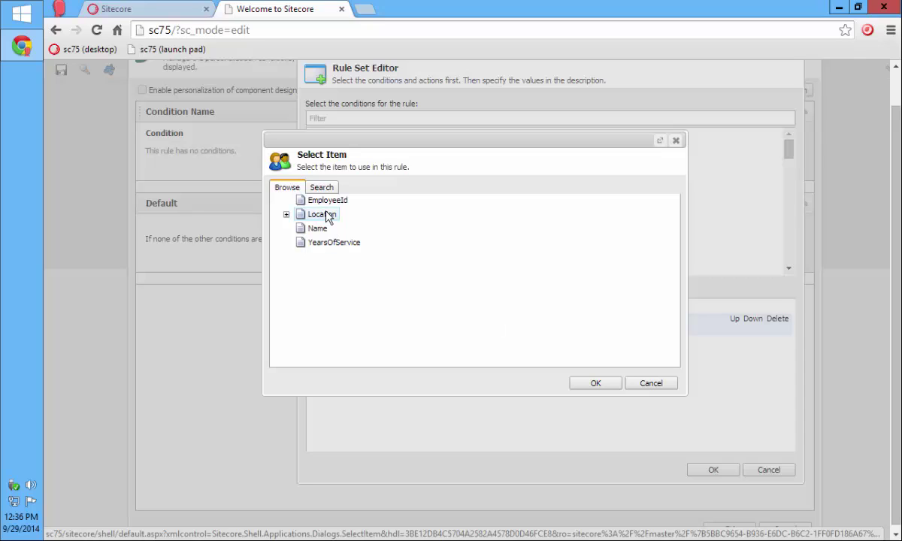
left_click(605, 386)
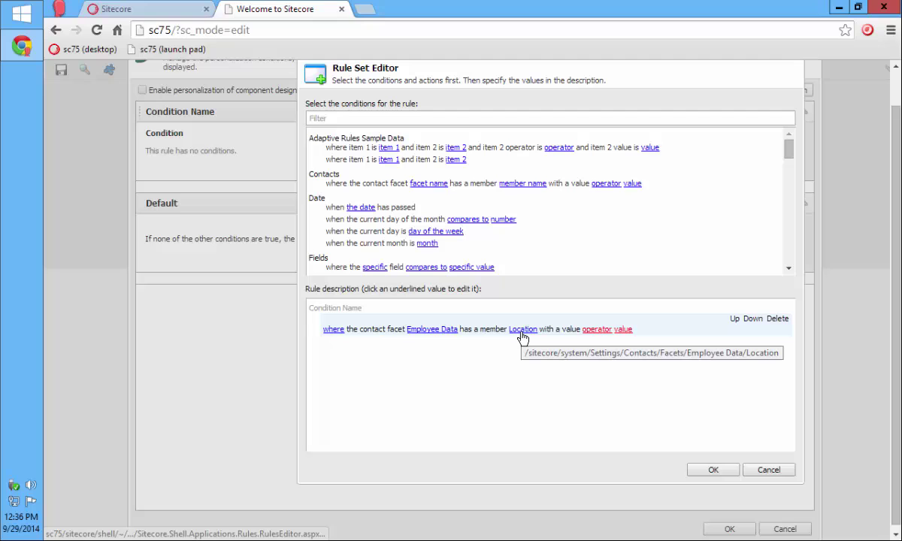
left_click(597, 330)
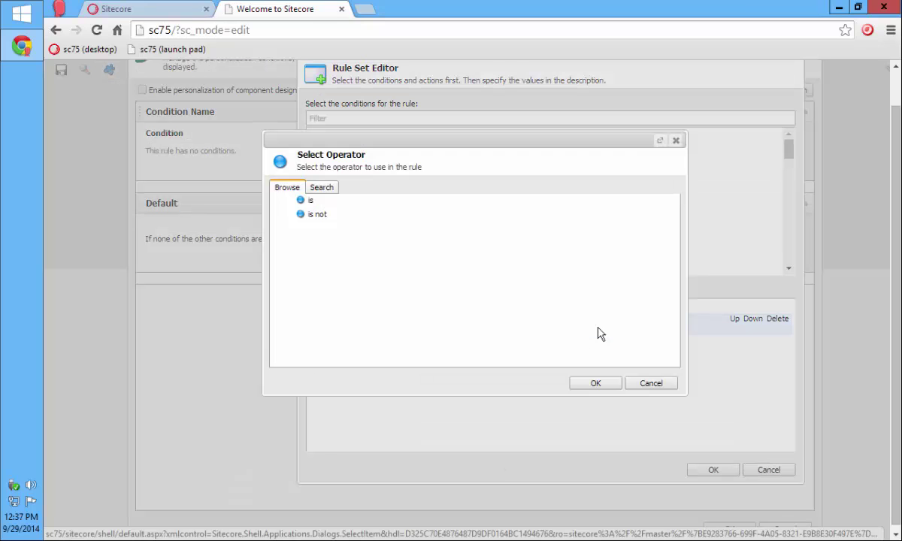
left_click(653, 385)
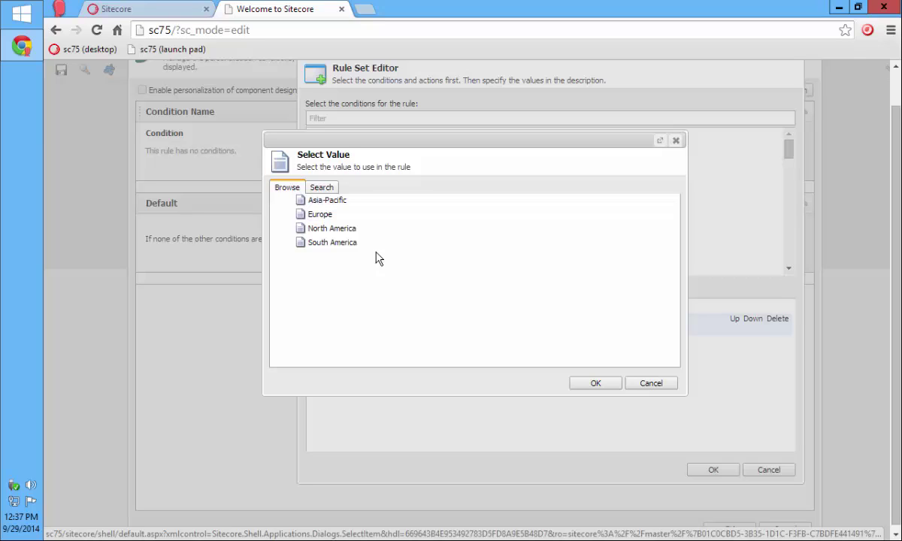
left_click(654, 385)
- Switch the condition's member name to Name and examine its operator choices and value prompt without setting either
left_click(527, 331)
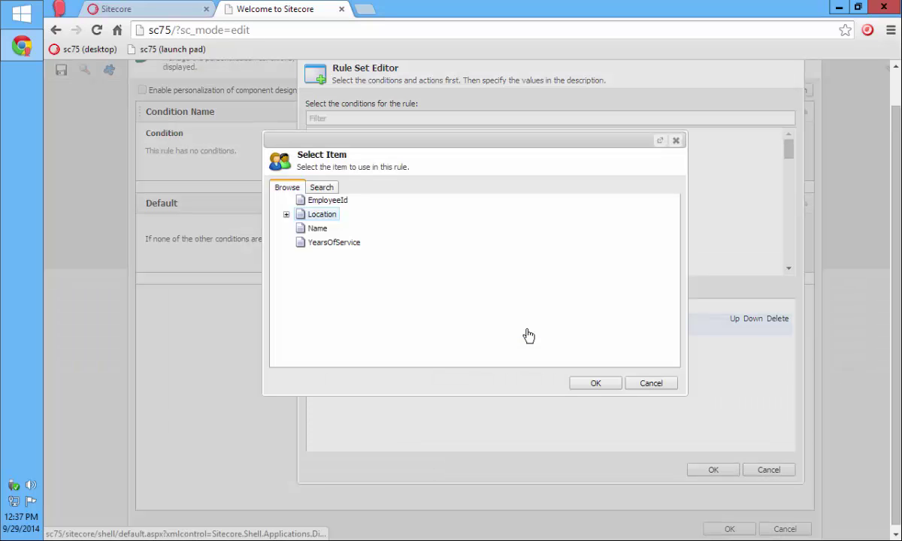
left_click(316, 229)
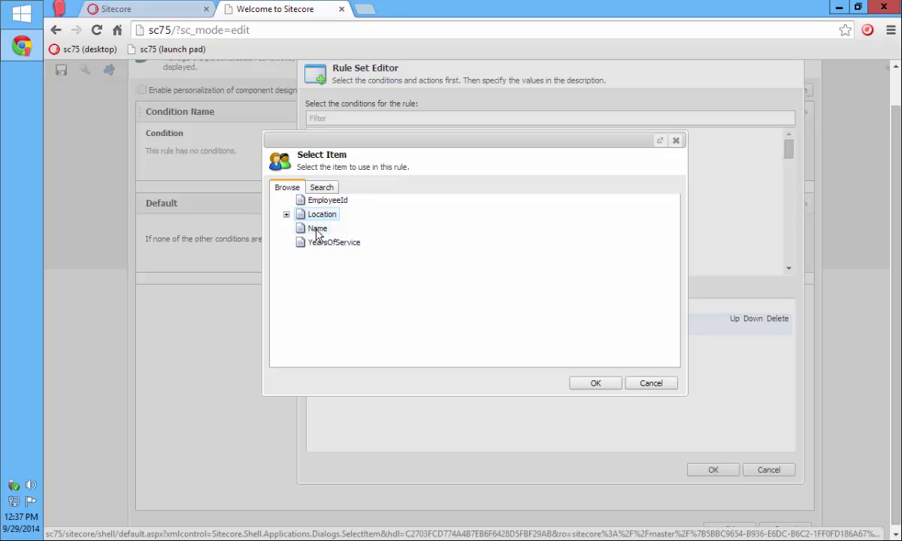
left_click(602, 386)
left_click(586, 332)
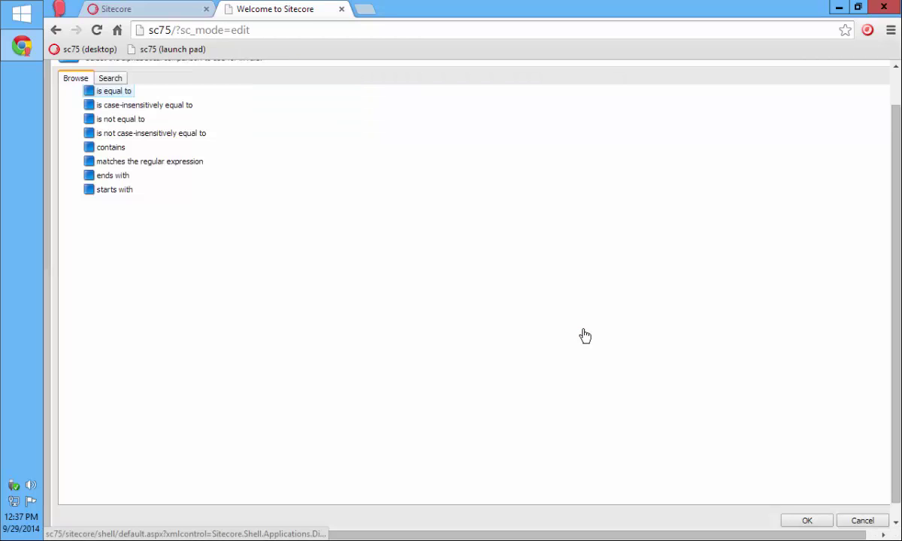
key("Escape")
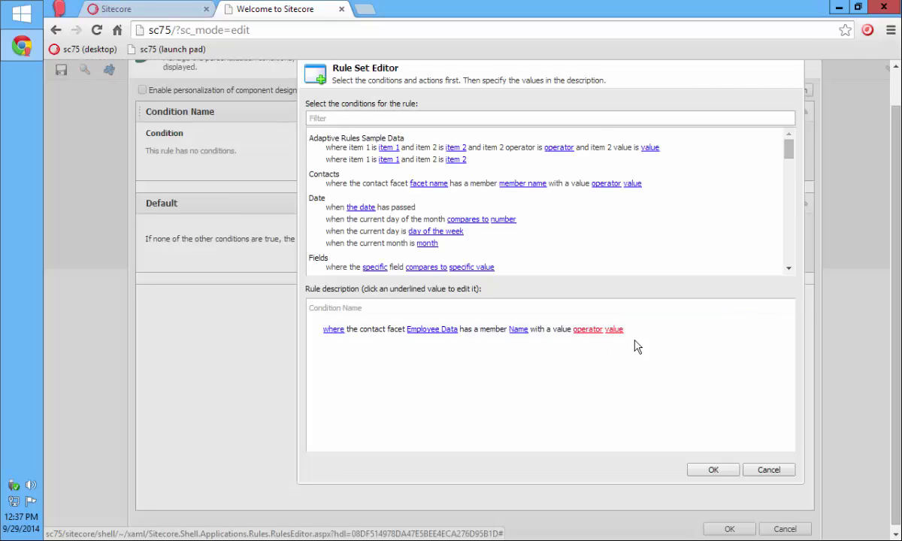
left_click(614, 331)
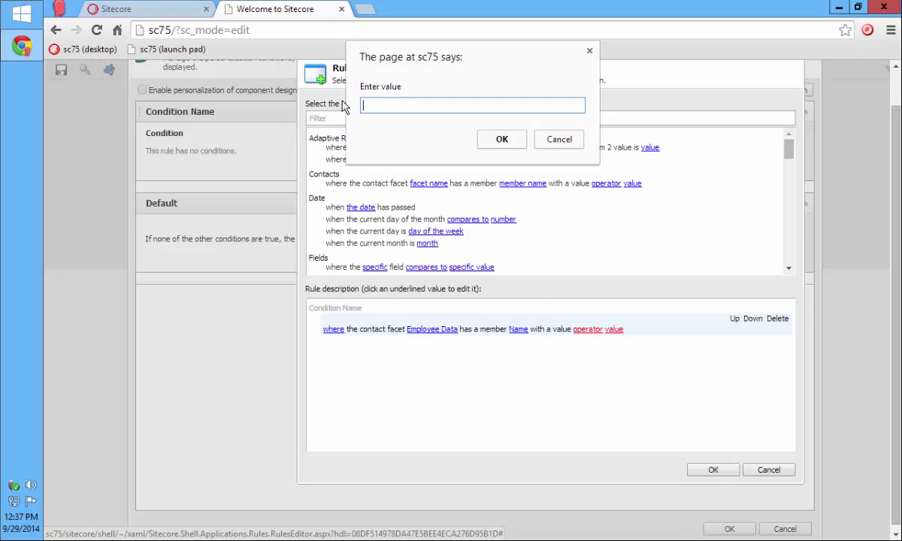
left_click(556, 140)
- Change the condition's member name to YearsOfService and examine the comparison operators offered for it
left_click(519, 330)
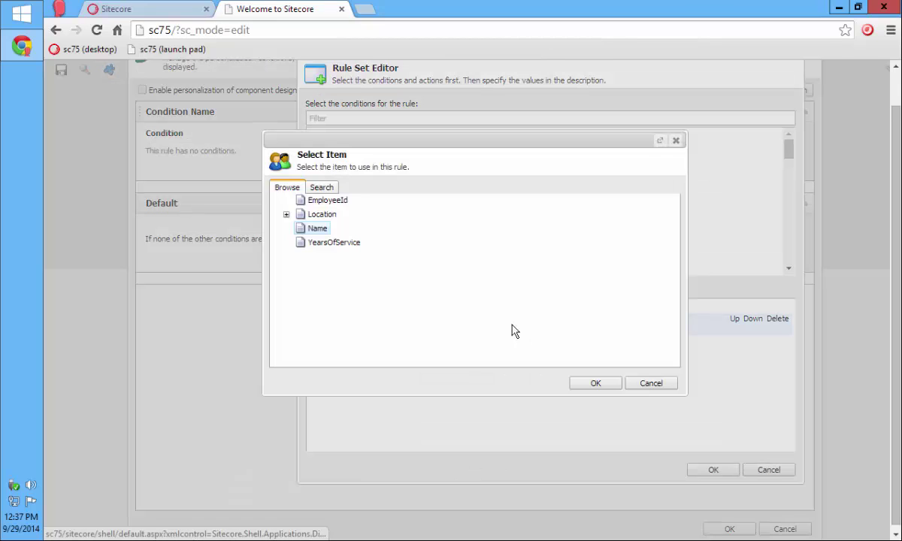
left_click(332, 242)
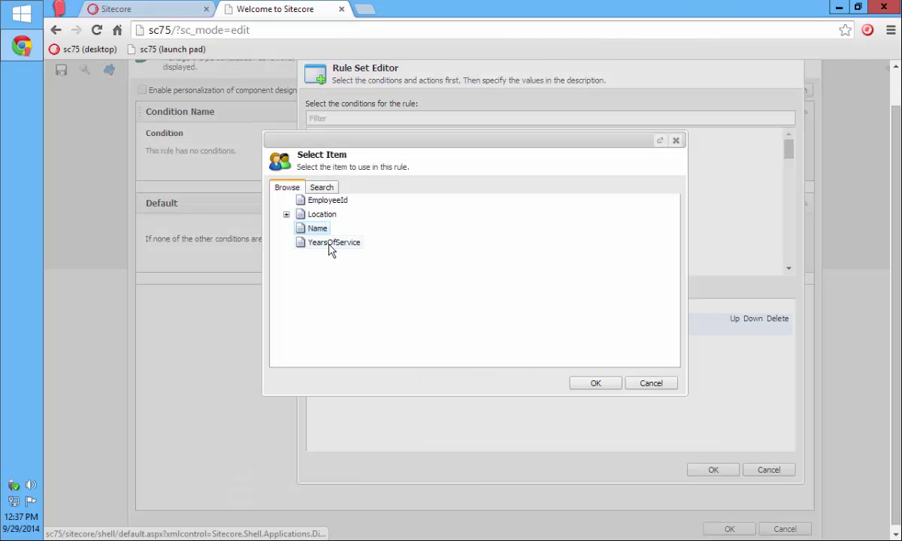
left_click(593, 385)
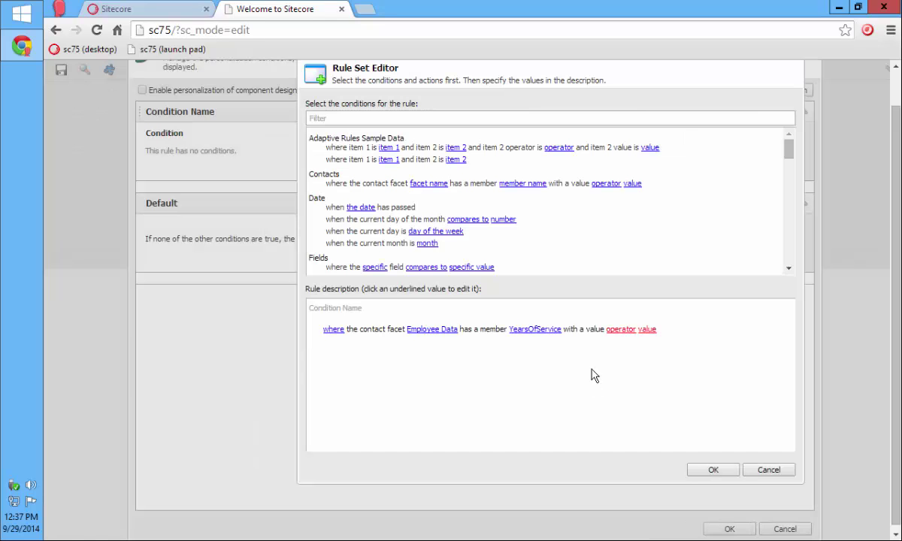
left_click(618, 332)
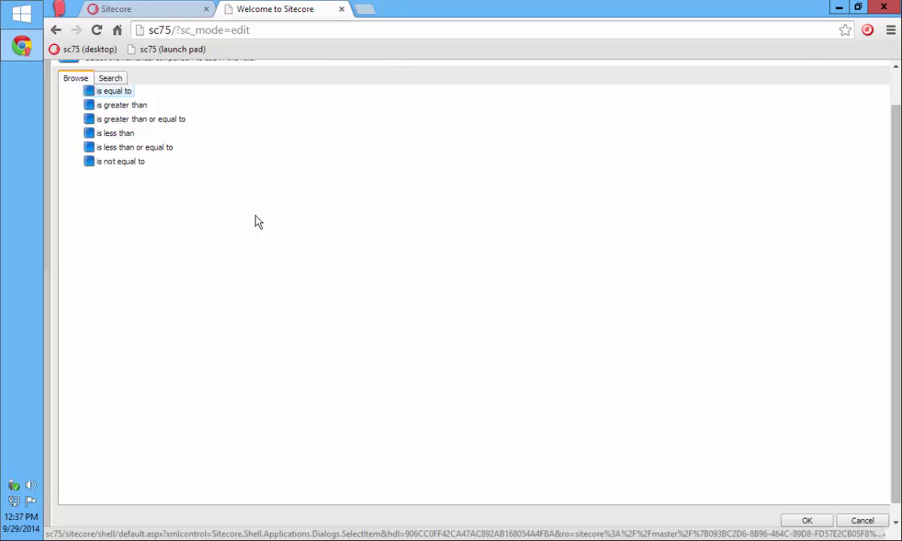
key("Escape")
- Try to enter the non-numeric text "fghjfghj" as the YearsOfService value
left_click(646, 331)
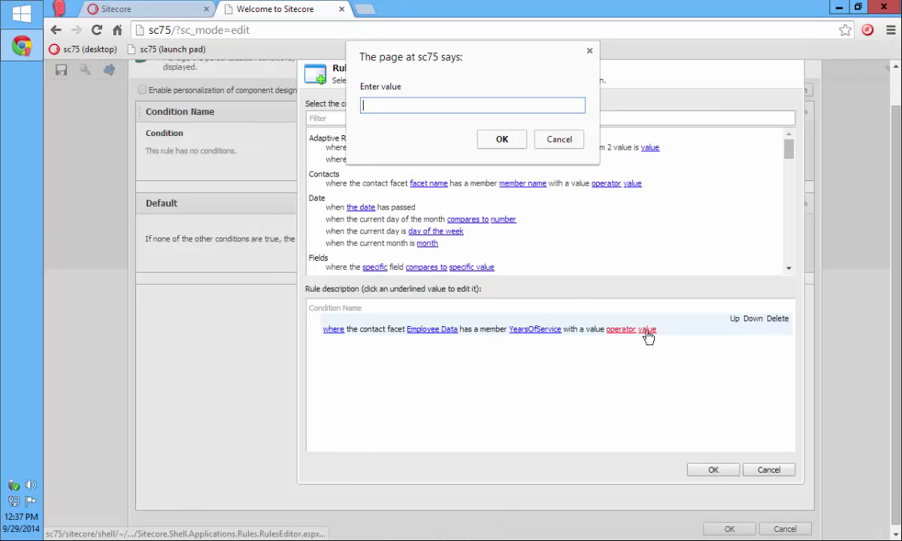
type("fghjfghj")
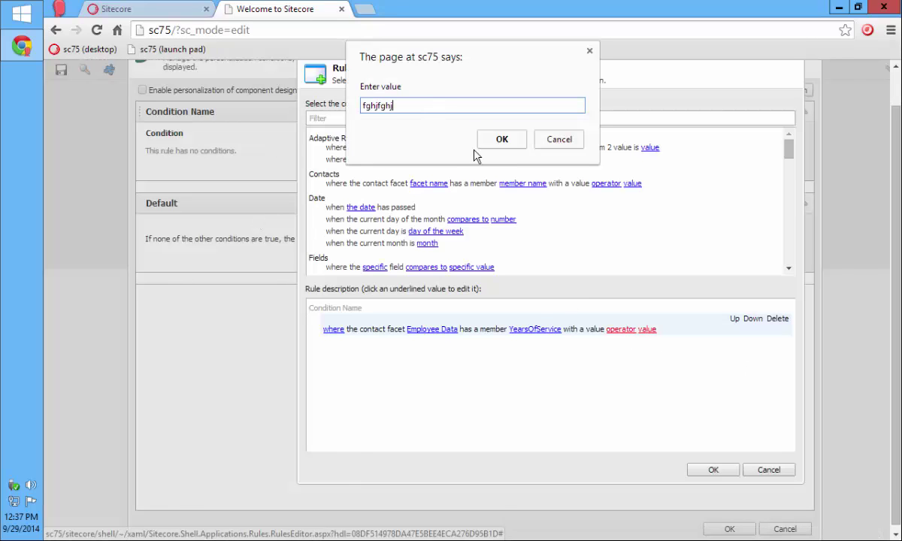
left_click(497, 141)
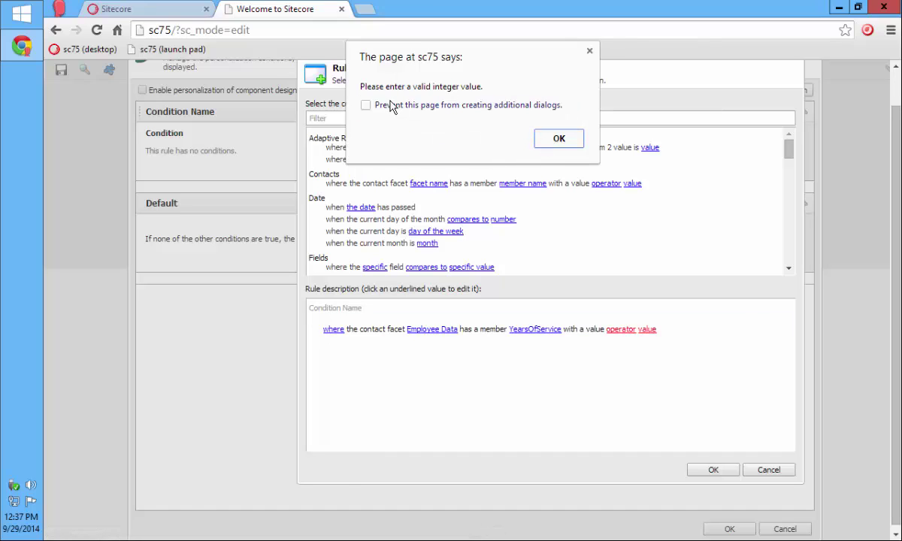
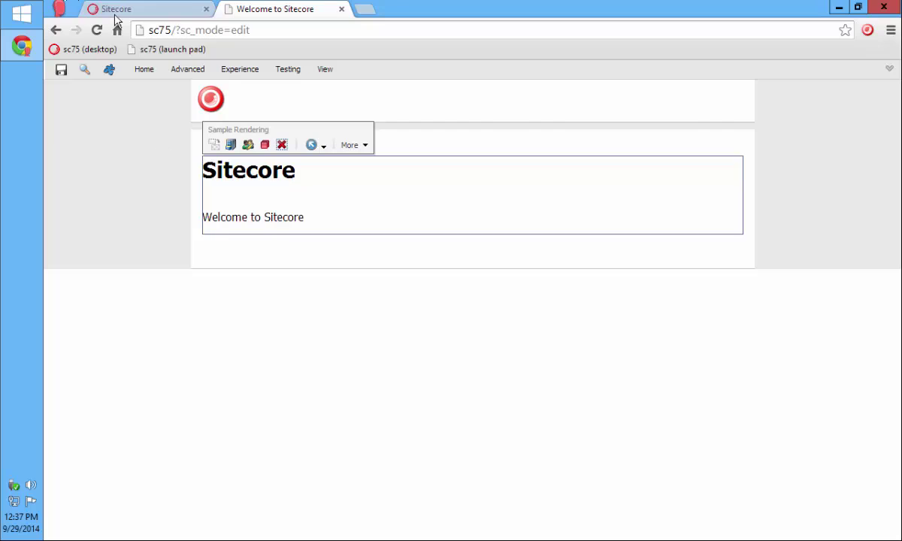
- Return to the Content Editor and open the Contact Facet Member Value condition under Rules > Definitions > Elements > Contacts
left_click(117, 11)
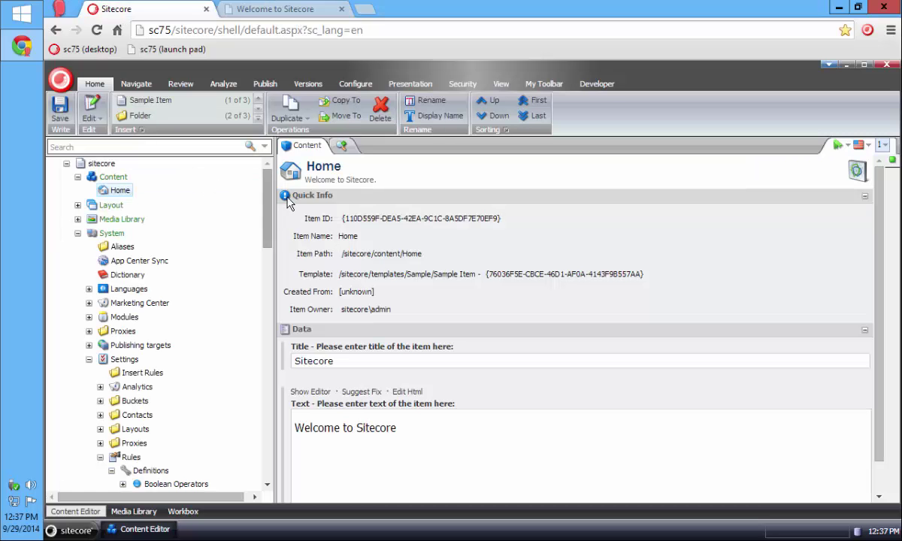
left_click_drag(268, 202, 270, 274)
left_click(188, 323)
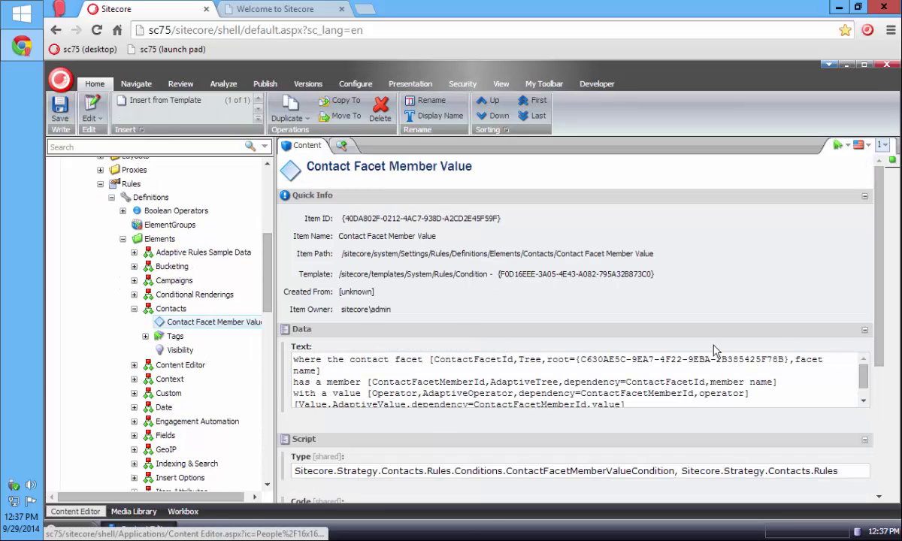
scroll(881, 343, "down", 1)
scroll(882, 343, "down", 3)
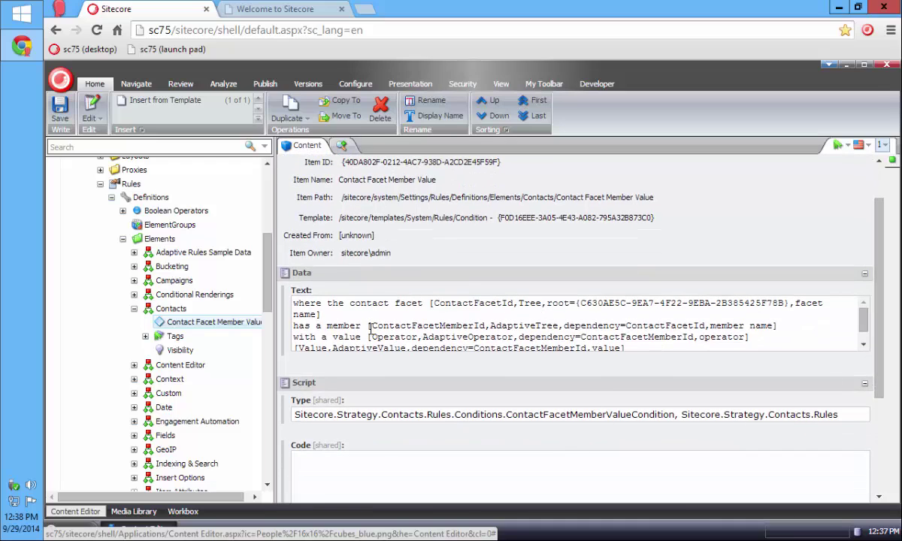
- Examine the Tree, AdaptiveTree, AdaptiveOperator and AdaptiveValue macros and their dependency parameters in the condition's Text field
double_click(529, 303)
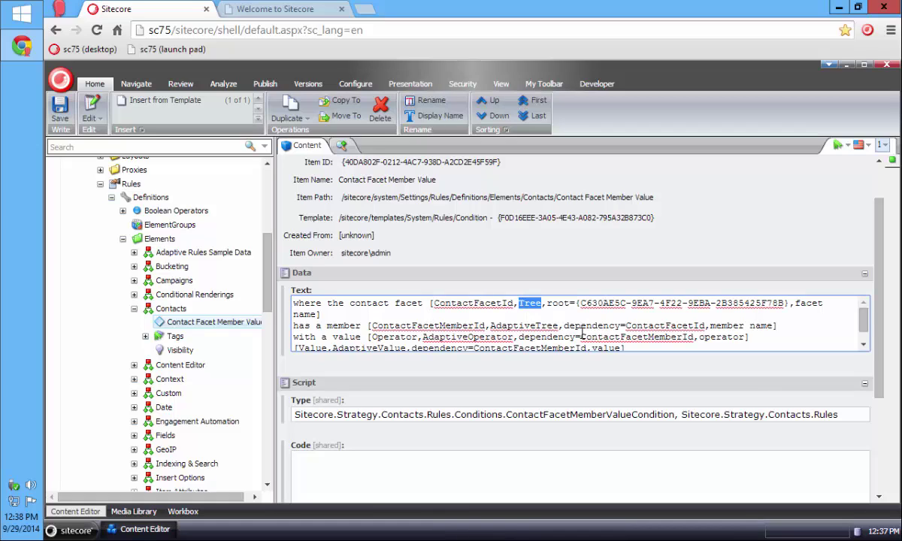
double_click(513, 325)
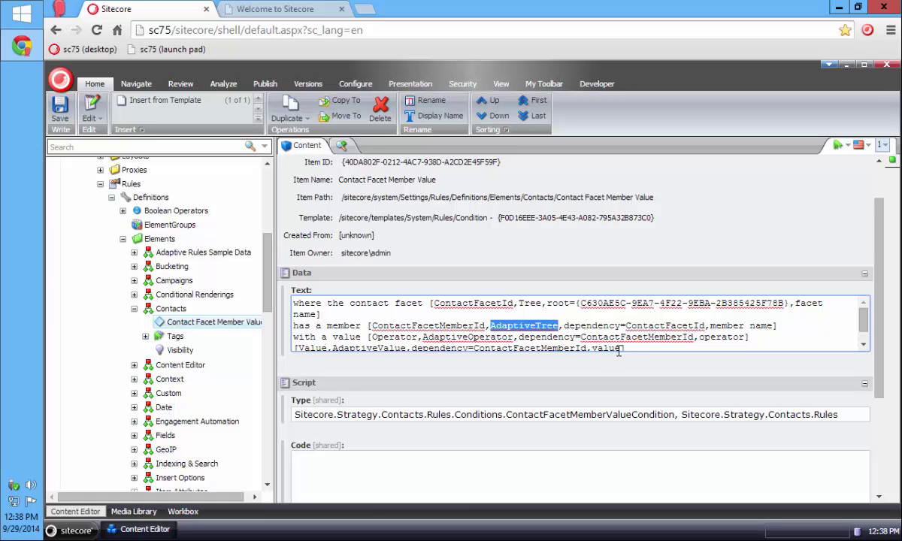
triple_click(664, 325)
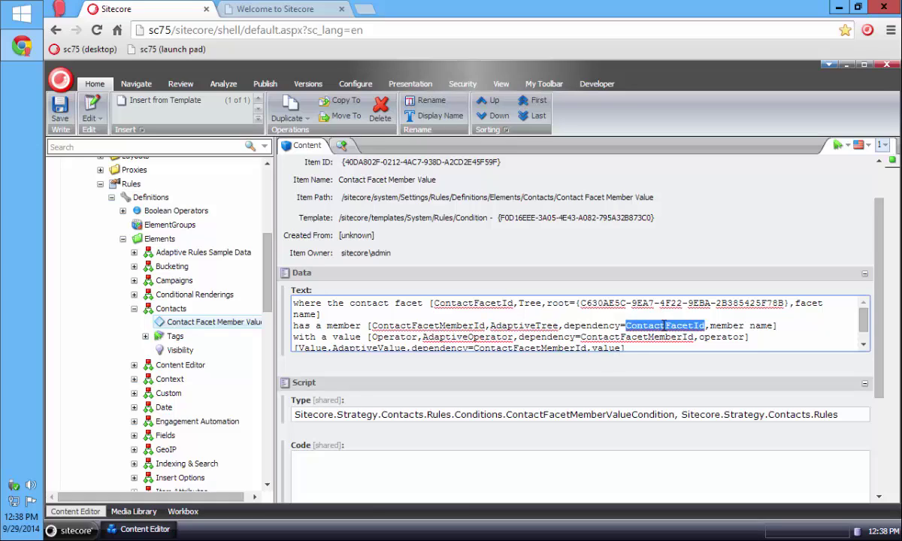
left_click(665, 325)
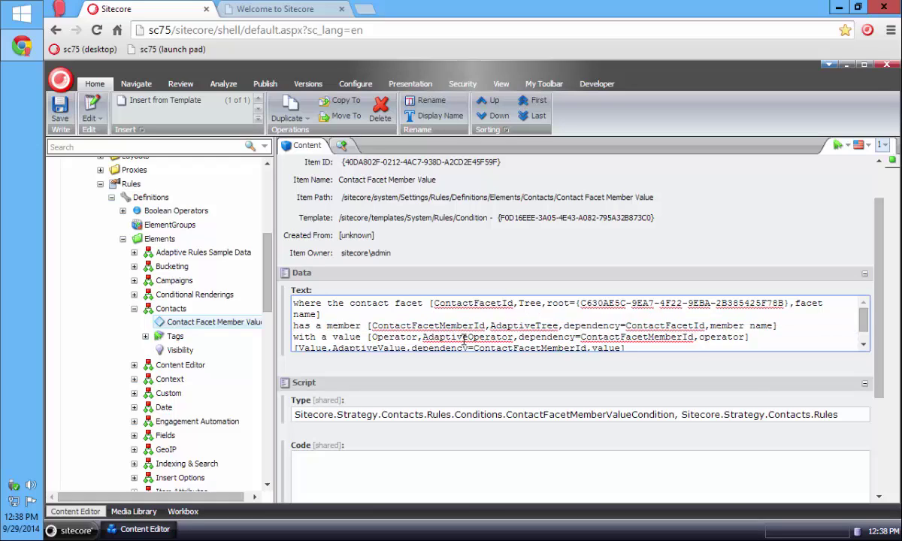
scroll(572, 309, "down", 1)
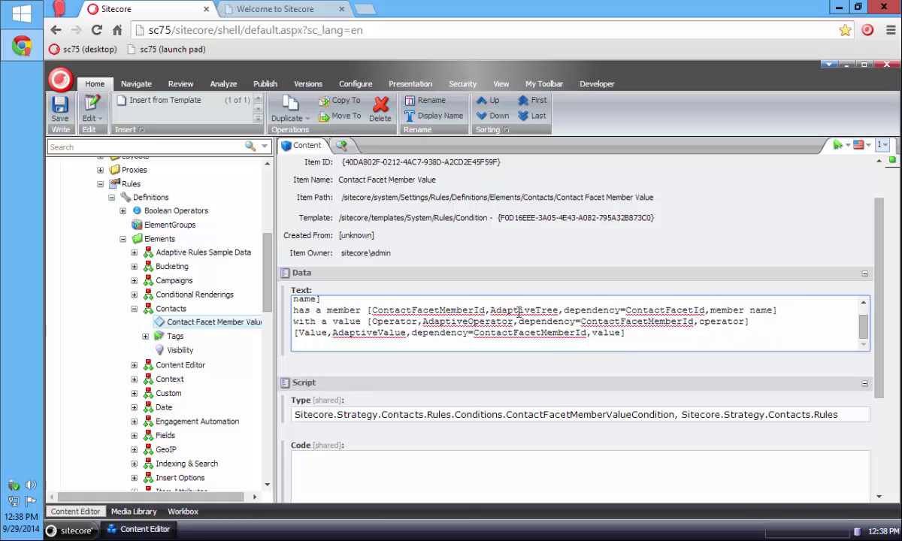
double_click(468, 321)
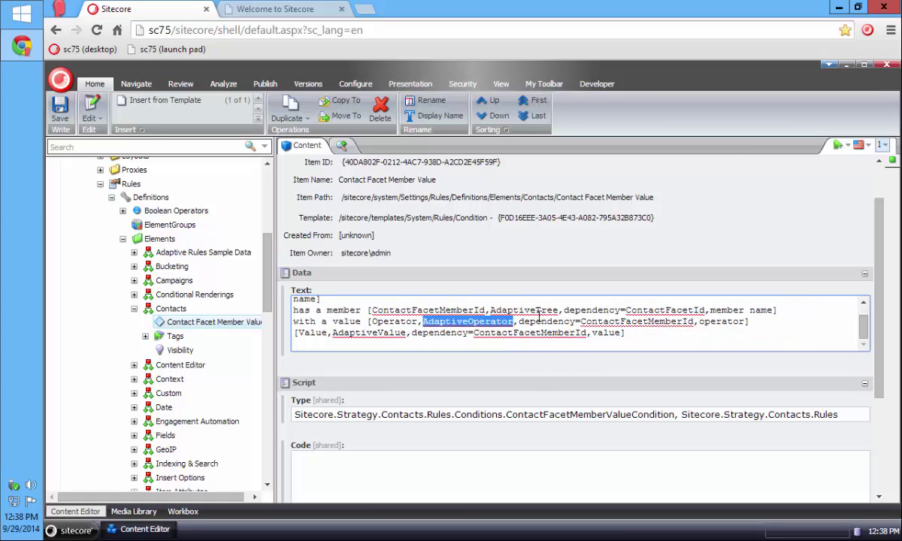
double_click(617, 321)
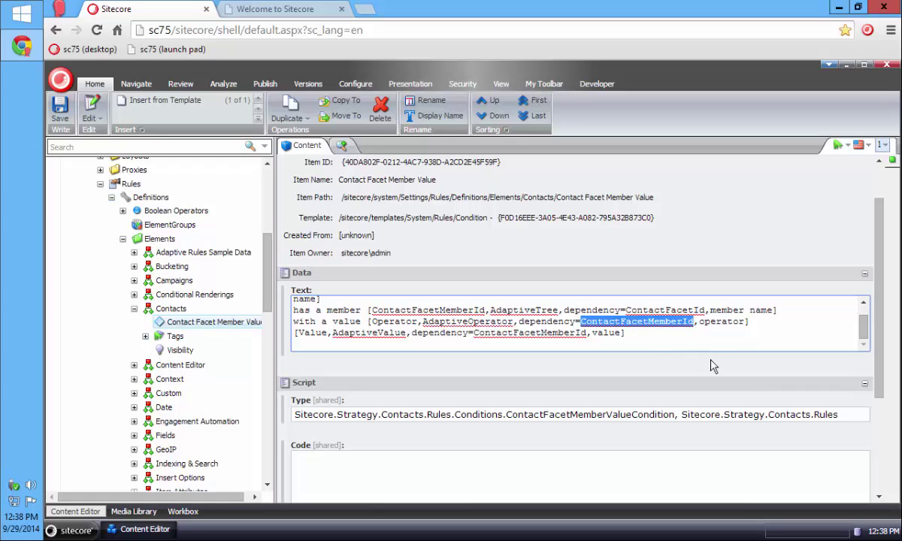
double_click(368, 332)
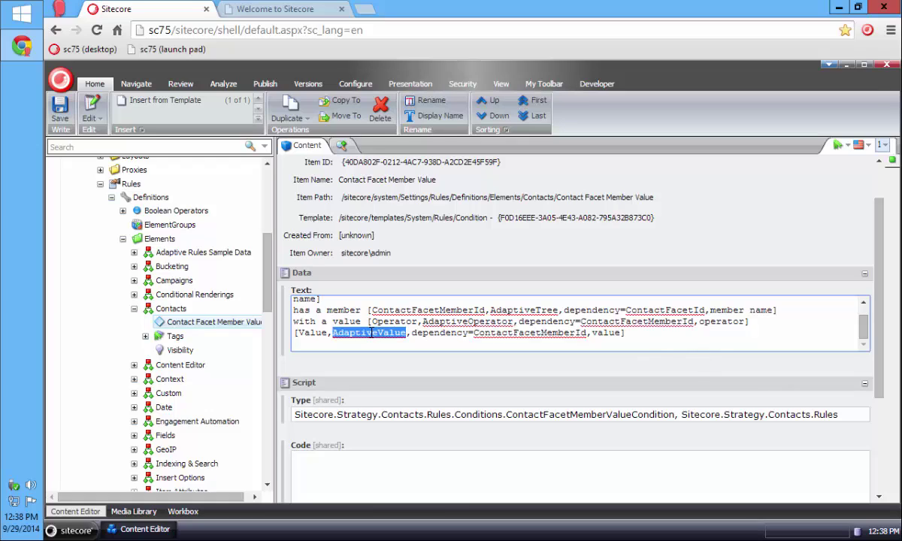
double_click(511, 333)
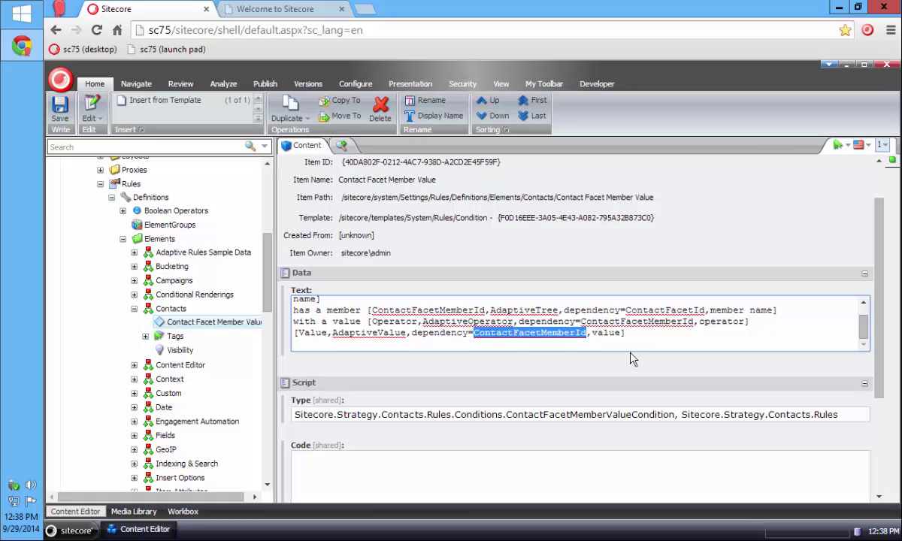
- Back in the Page Editor, add a personalization condition to Sample Rendering, insert the contact facet condition, and cancel the rule edit
left_click(275, 10)
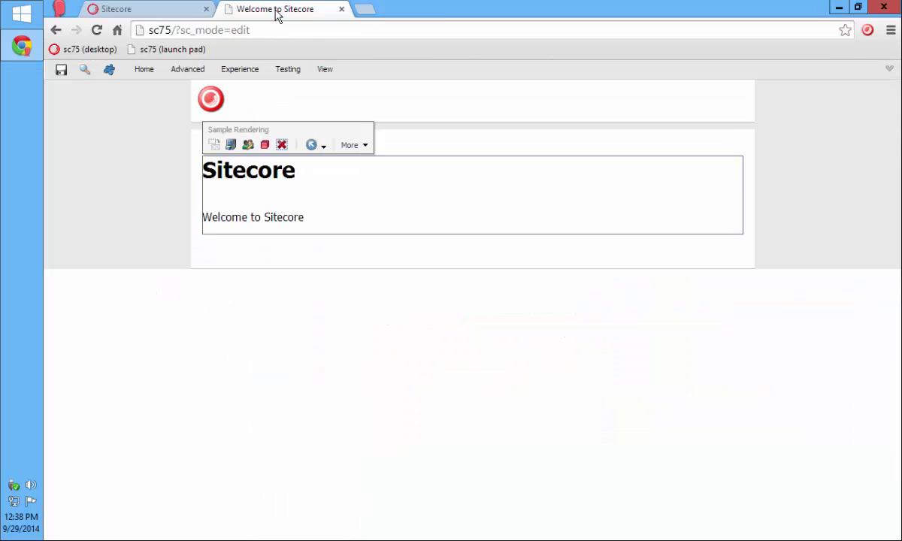
left_click(248, 145)
left_click(768, 131)
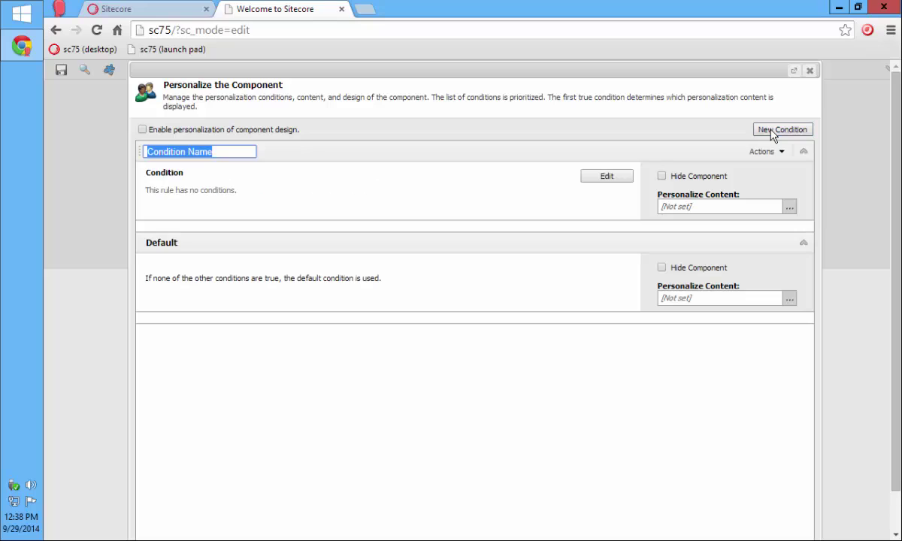
left_click(615, 178)
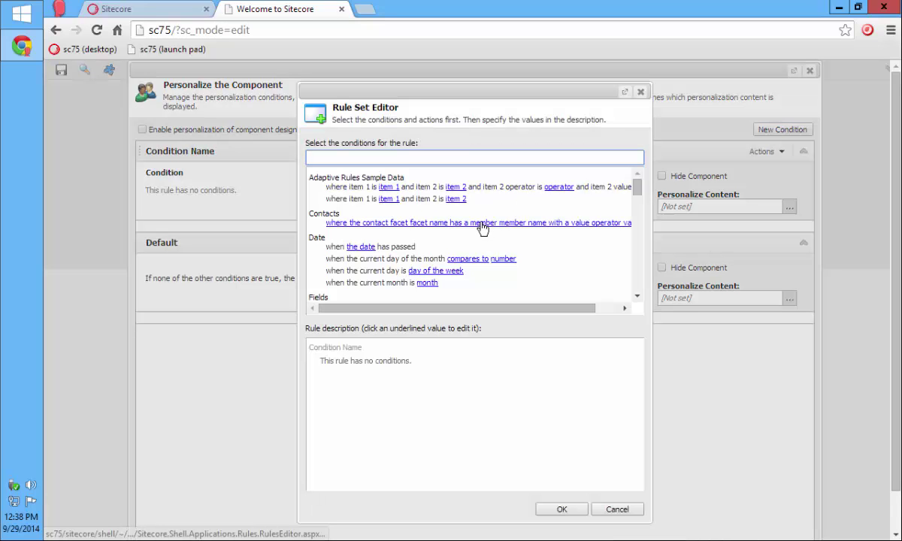
left_click(482, 228)
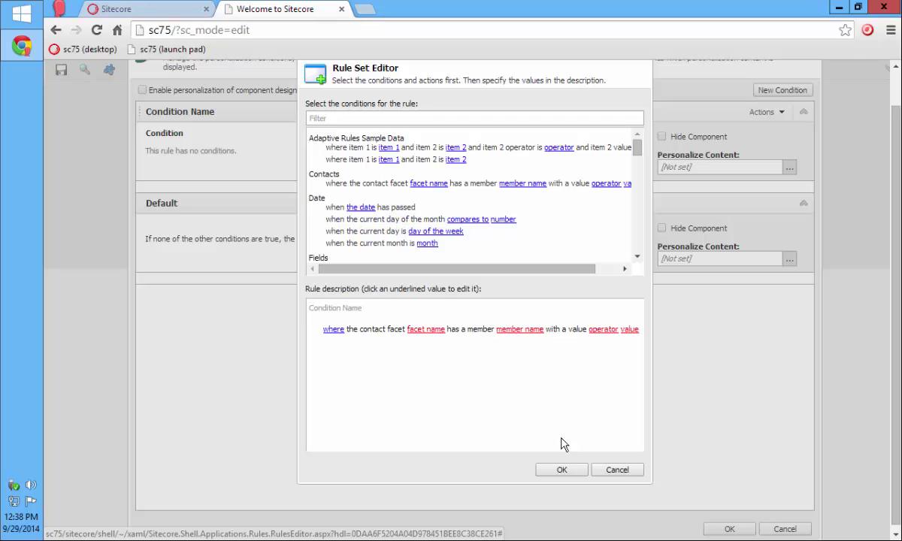
left_click(627, 474)
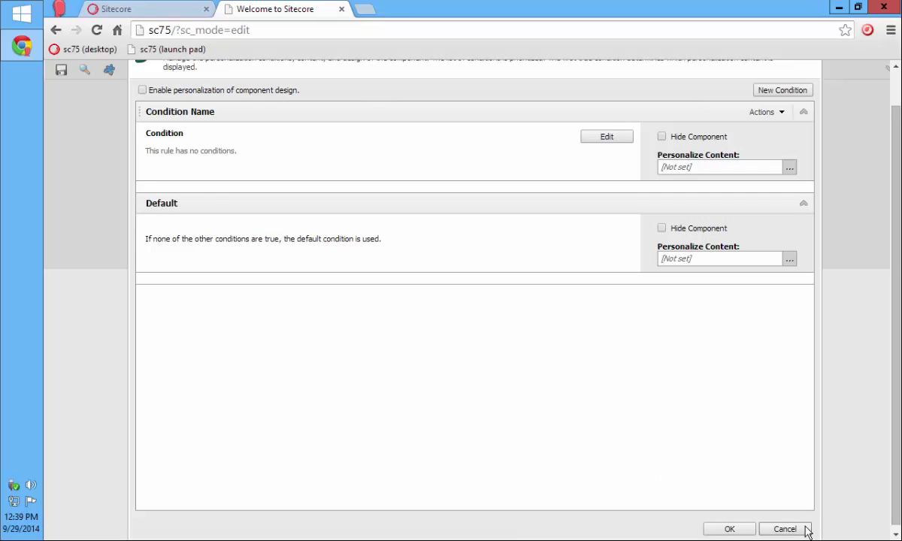